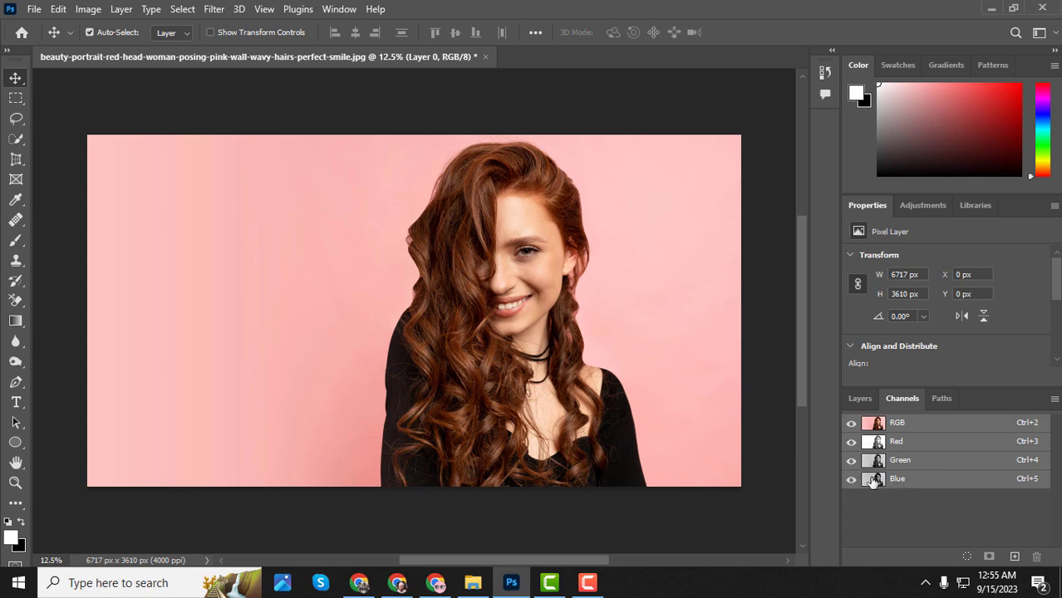
Duplicate the Blue channel and apply Levels to the copy with black input 116 and midtone 2.23
click(902, 480)
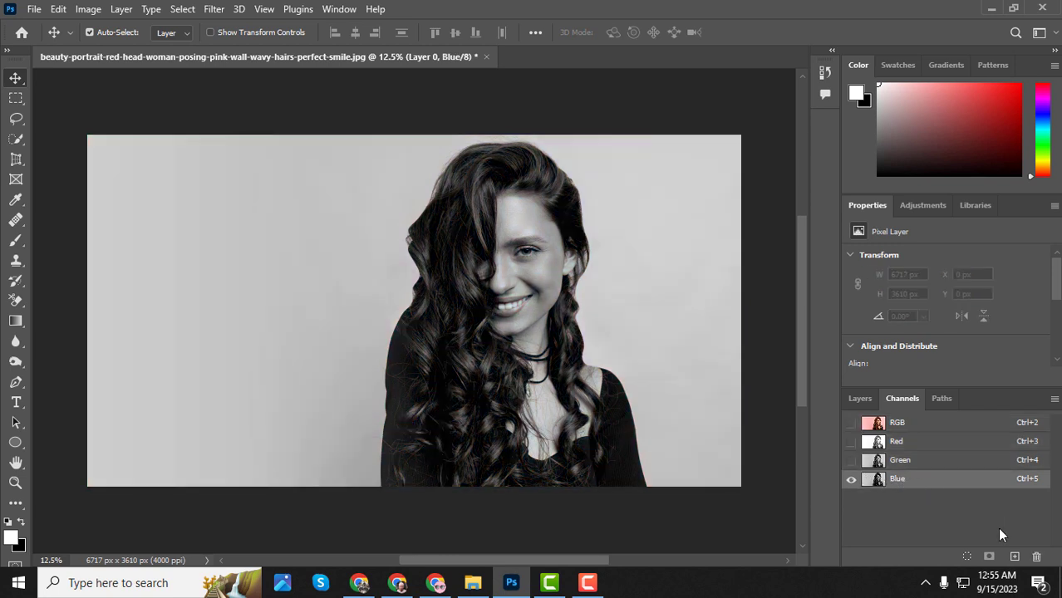
drag(916, 487, 1014, 560)
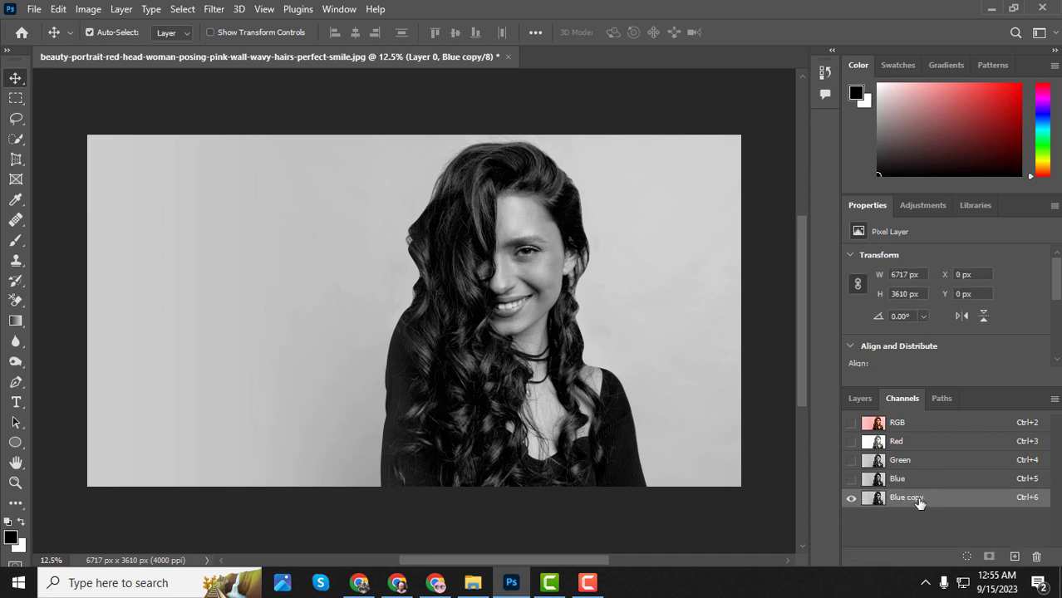
key(ctrl+l)
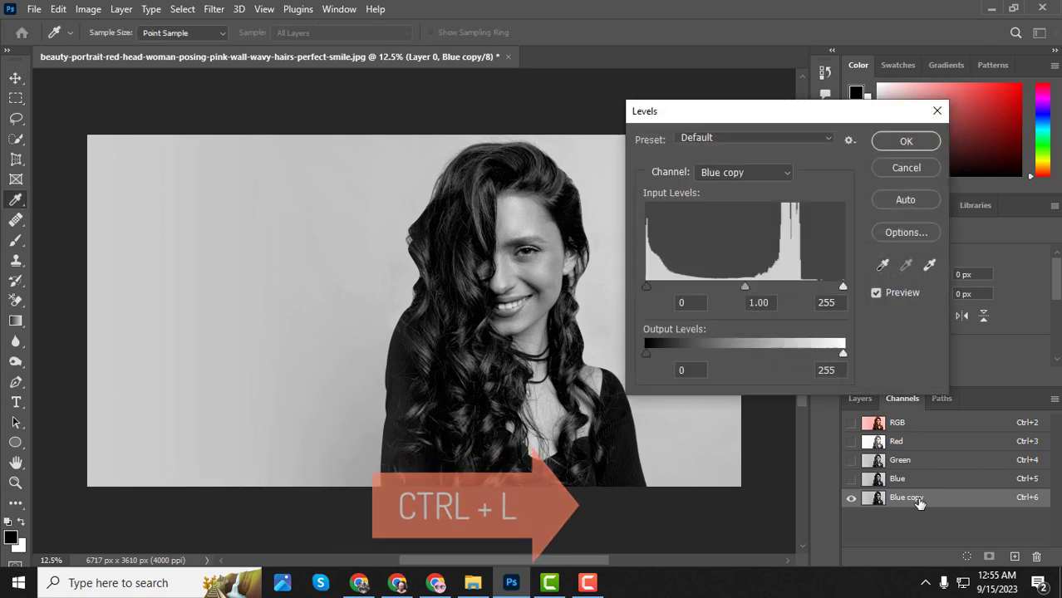
drag(645, 286, 734, 284)
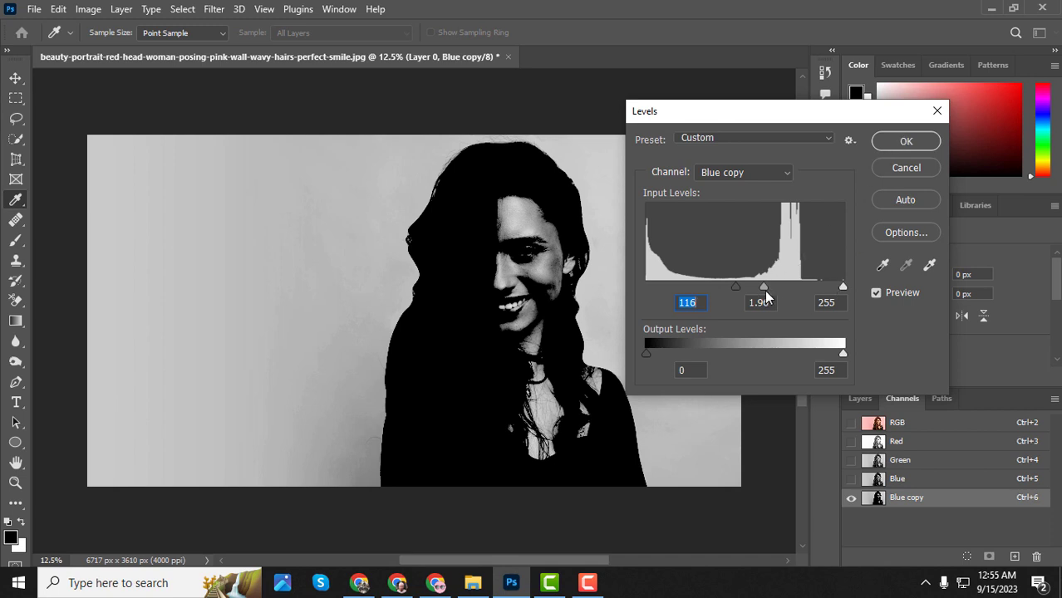
drag(762, 288, 759, 288)
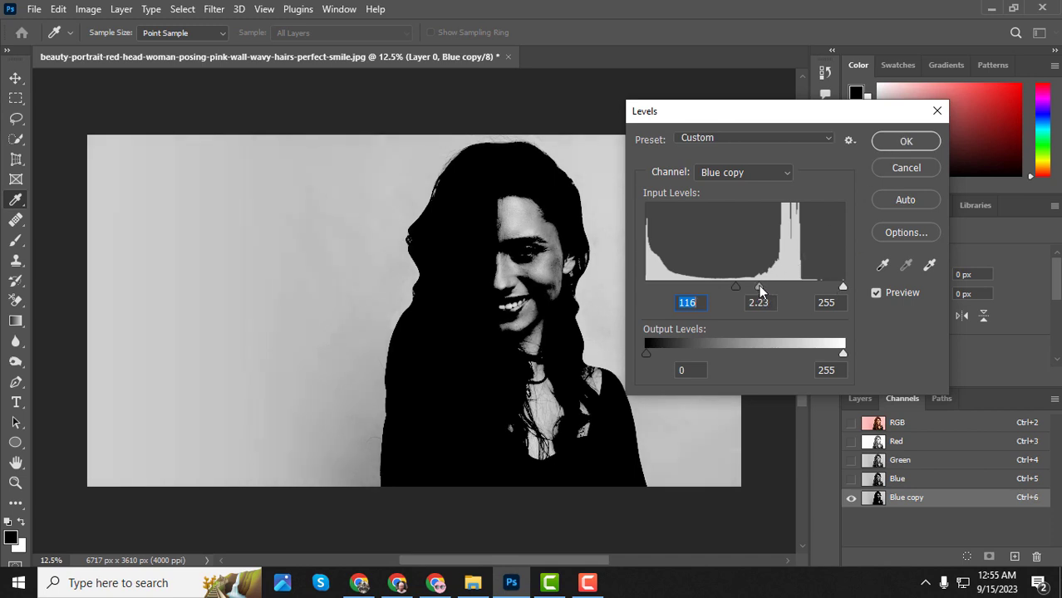
click(900, 142)
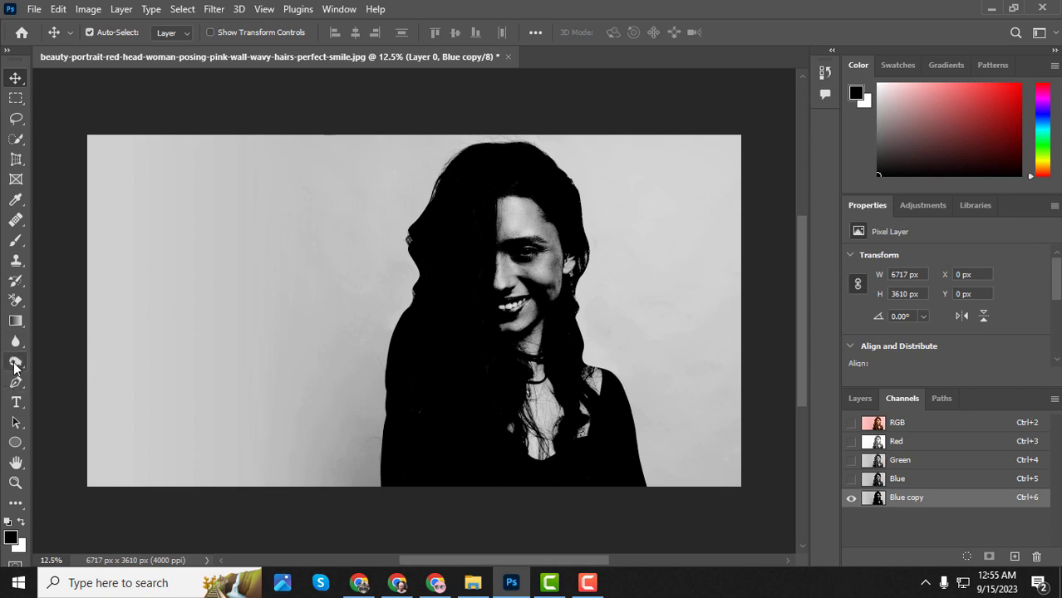
Activate the Burn tool and set its range to Midtones
click(14, 363)
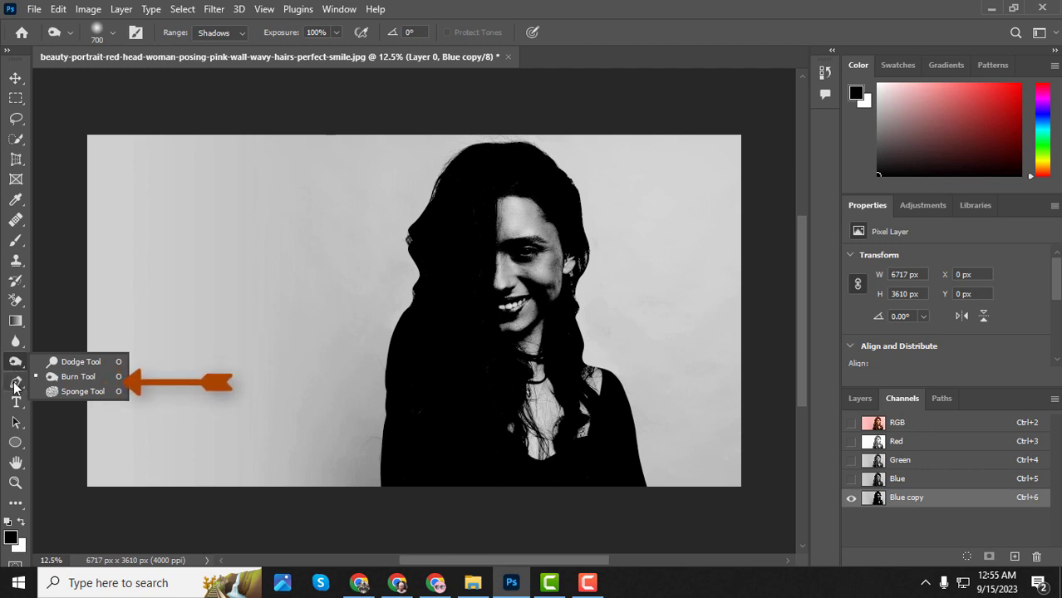
click(14, 383)
click(16, 343)
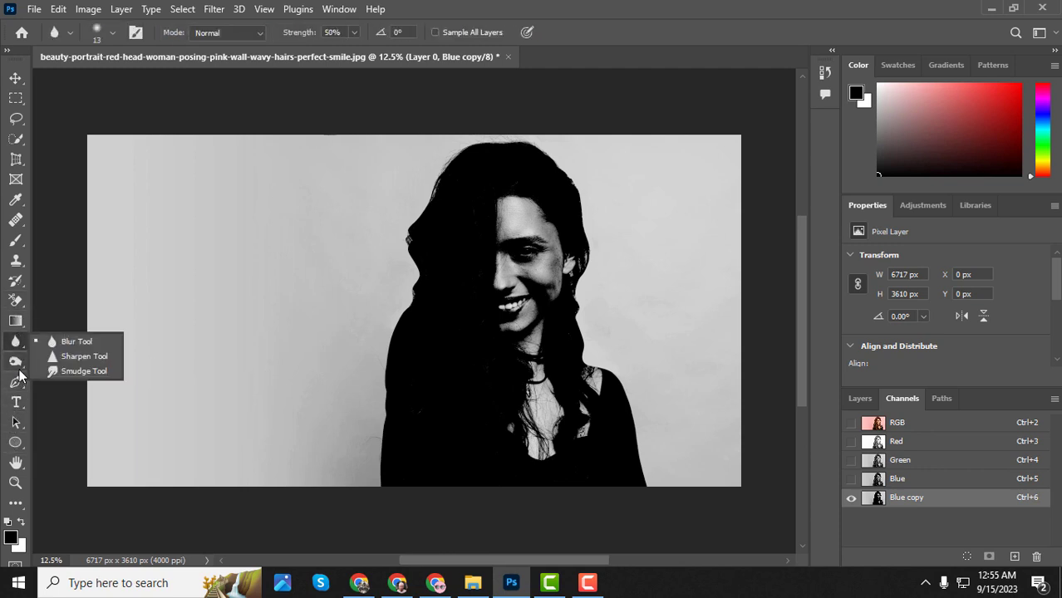
click(16, 363)
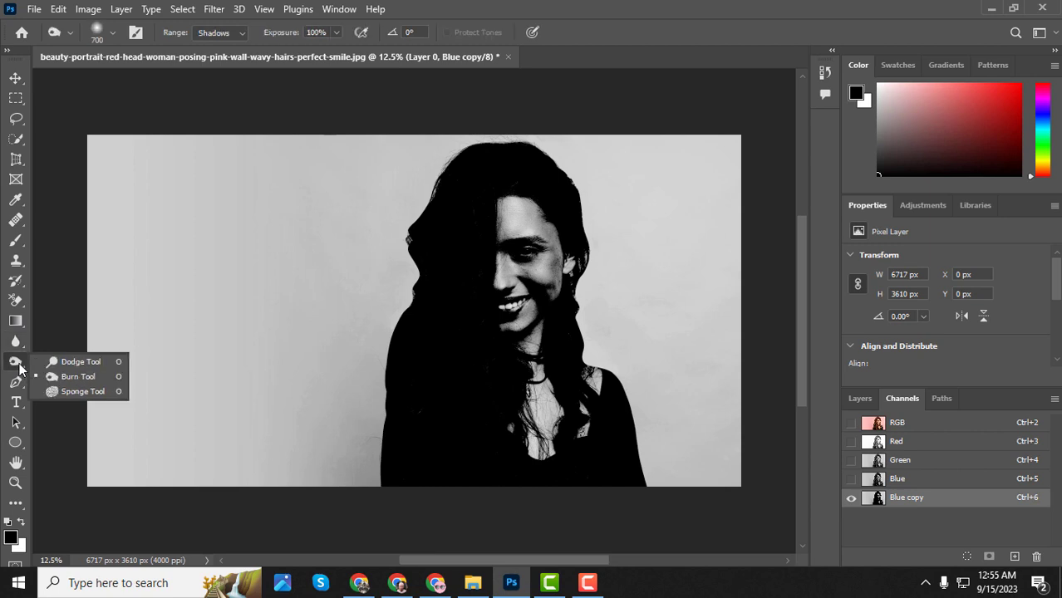
click(89, 383)
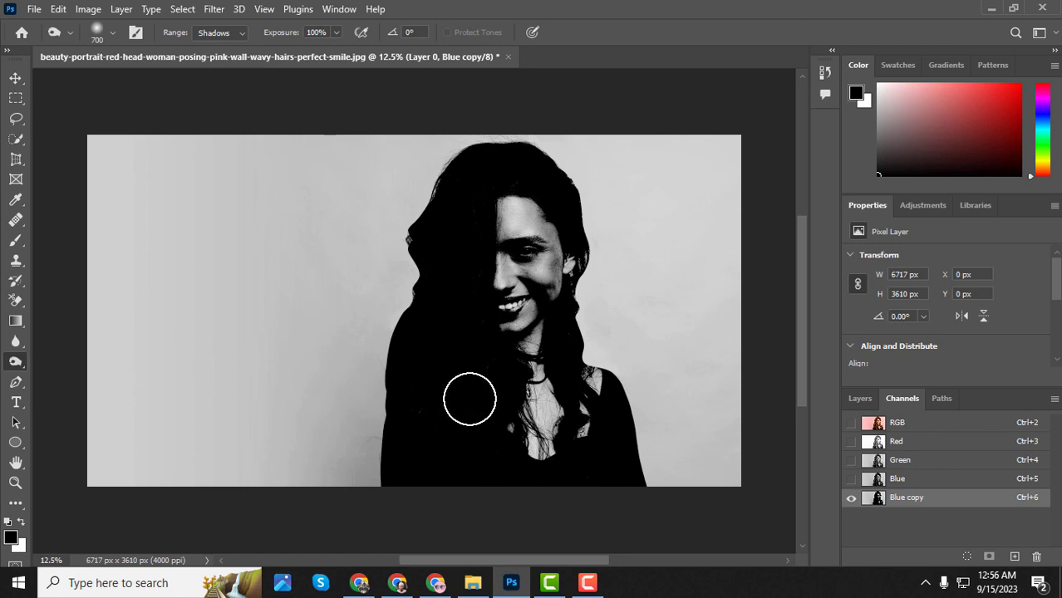
scroll(476, 365, up, 1)
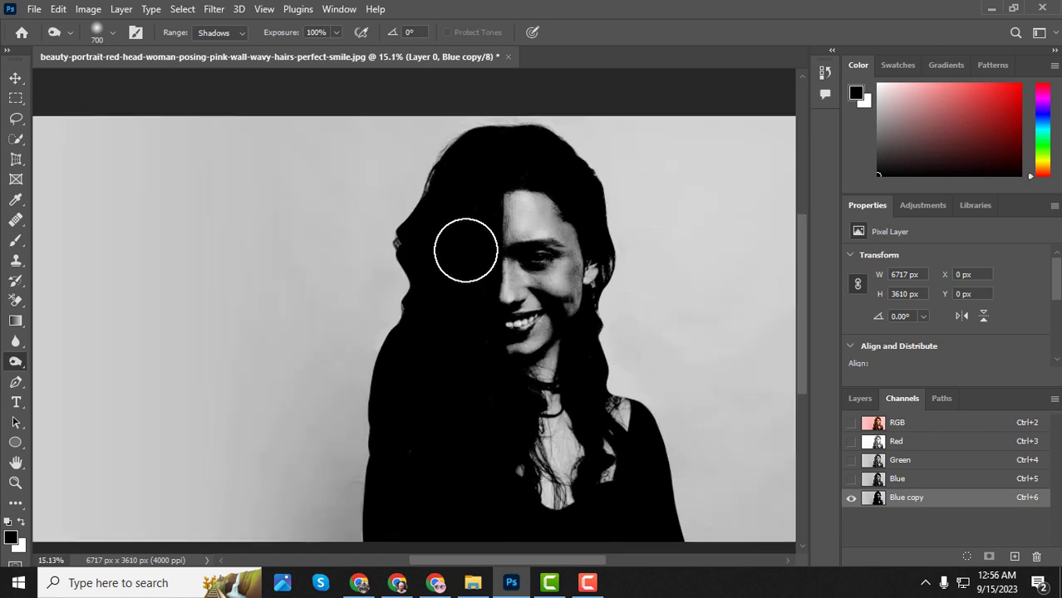
click(235, 36)
click(235, 56)
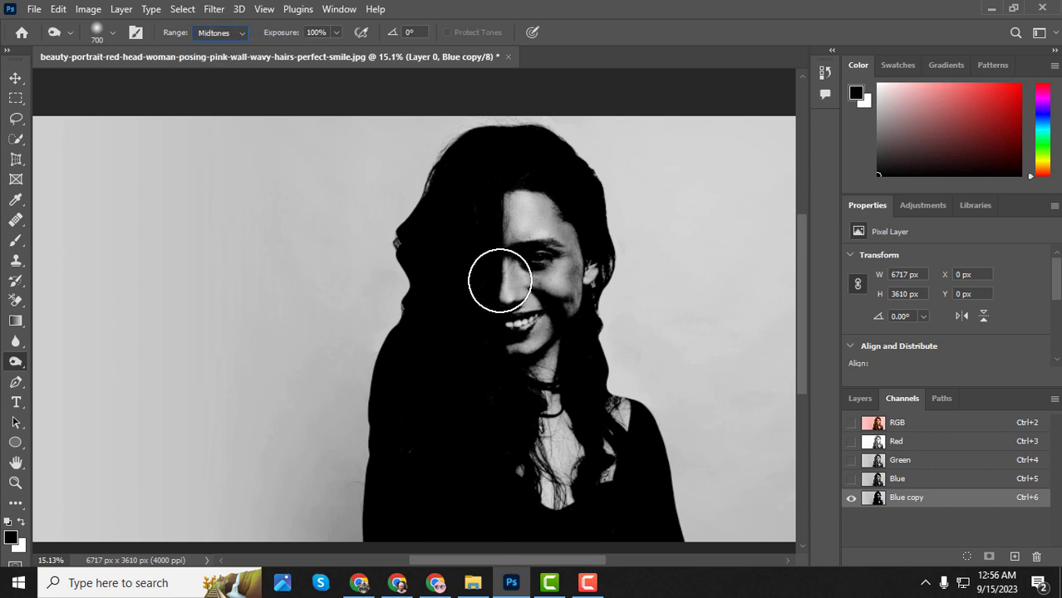
Burn the woman's face, forehead and neck to black in the Blue copy channel
mouse_move(521, 247)
mouse_down()
mouse_move(540, 430)
mouse_move(533, 223)
mouse_move(529, 396)
mouse_up()
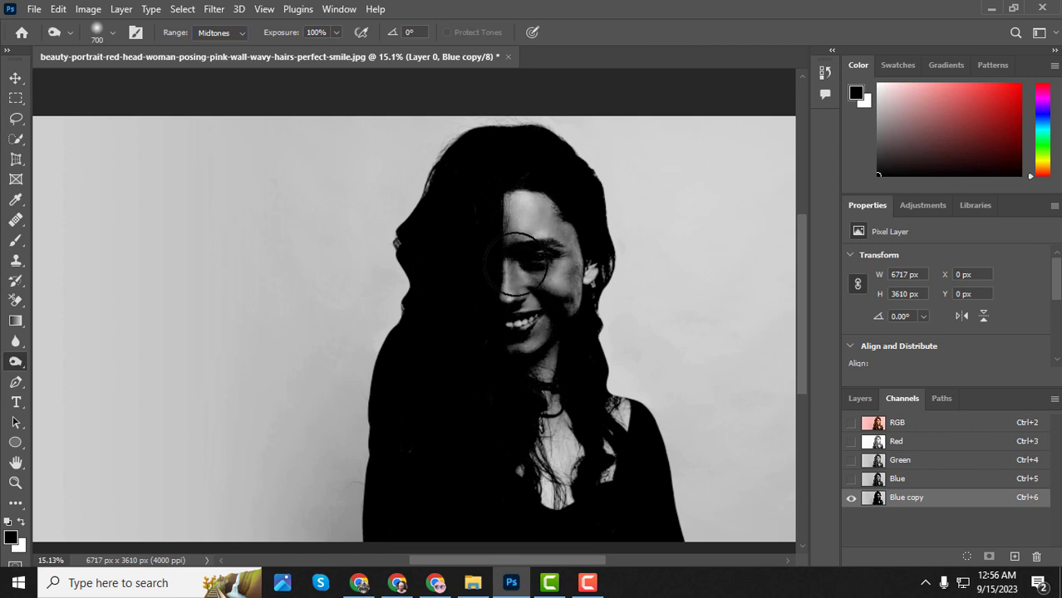
mouse_move(516, 264)
mouse_down()
mouse_move(513, 211)
mouse_move(525, 427)
mouse_move(520, 264)
mouse_move(521, 372)
mouse_move(508, 402)
mouse_move(543, 400)
mouse_move(561, 334)
mouse_move(542, 358)
mouse_move(540, 440)
mouse_move(548, 358)
mouse_move(556, 437)
mouse_move(578, 466)
mouse_move(542, 418)
mouse_move(530, 330)
mouse_move(567, 398)
mouse_move(541, 428)
mouse_move(522, 249)
mouse_move(530, 135)
mouse_move(528, 189)
mouse_move(542, 167)
mouse_move(555, 247)
mouse_move(550, 152)
mouse_up()
scroll(520, 372, down, 1)
scroll(533, 205, up, 1)
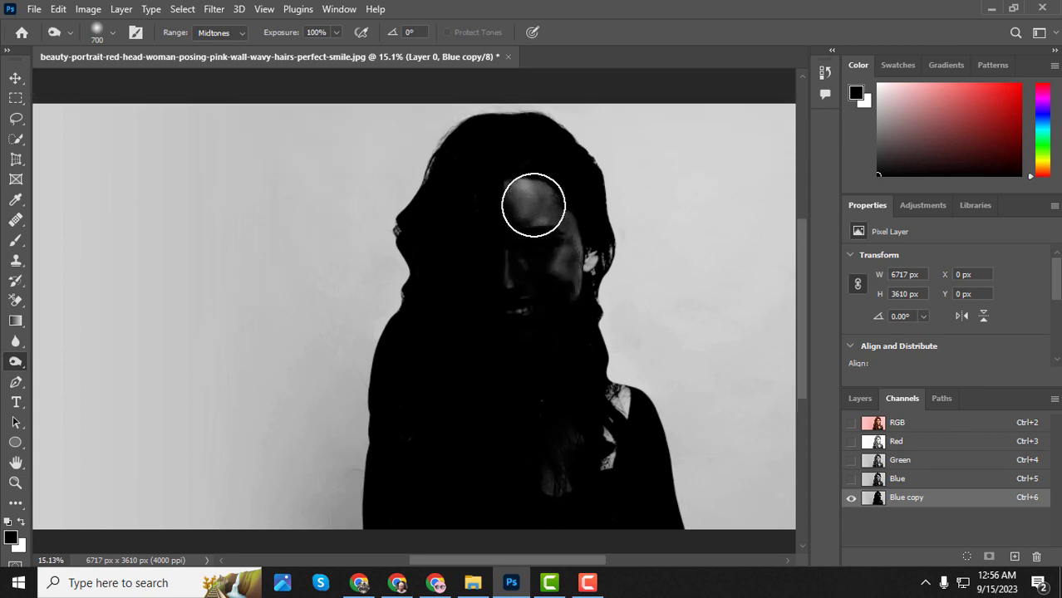
mouse_move(533, 206)
mouse_down()
mouse_move(537, 267)
mouse_move(522, 178)
mouse_move(567, 242)
mouse_move(579, 328)
mouse_move(530, 367)
mouse_move(551, 304)
mouse_move(556, 183)
mouse_move(521, 325)
mouse_move(515, 234)
mouse_move(536, 177)
mouse_move(586, 304)
mouse_up()
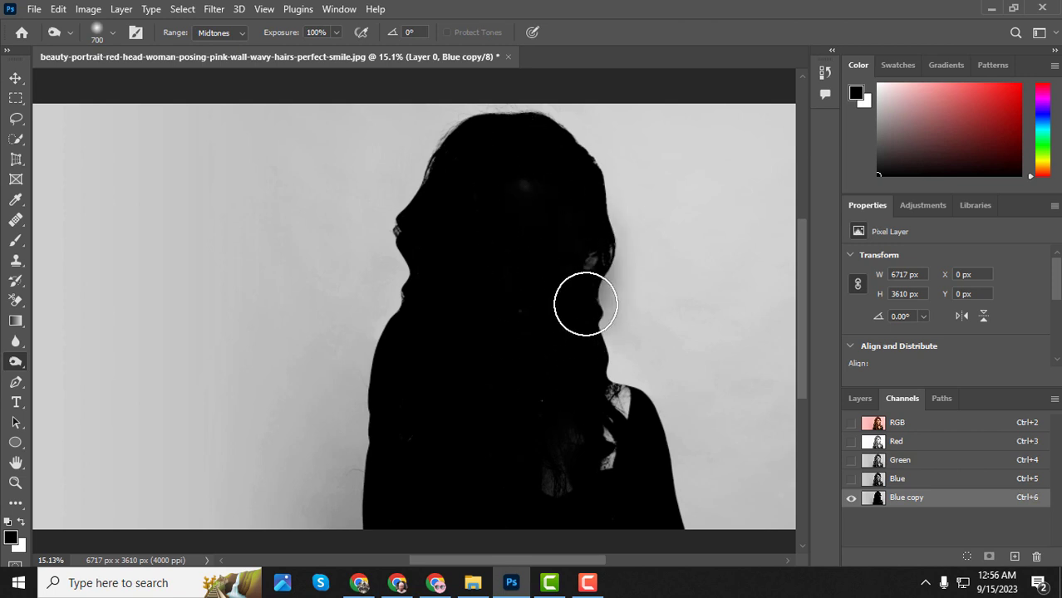
Burn the remaining light patches on the chest, shoulder and face to black
scroll(441, 314, down, 1)
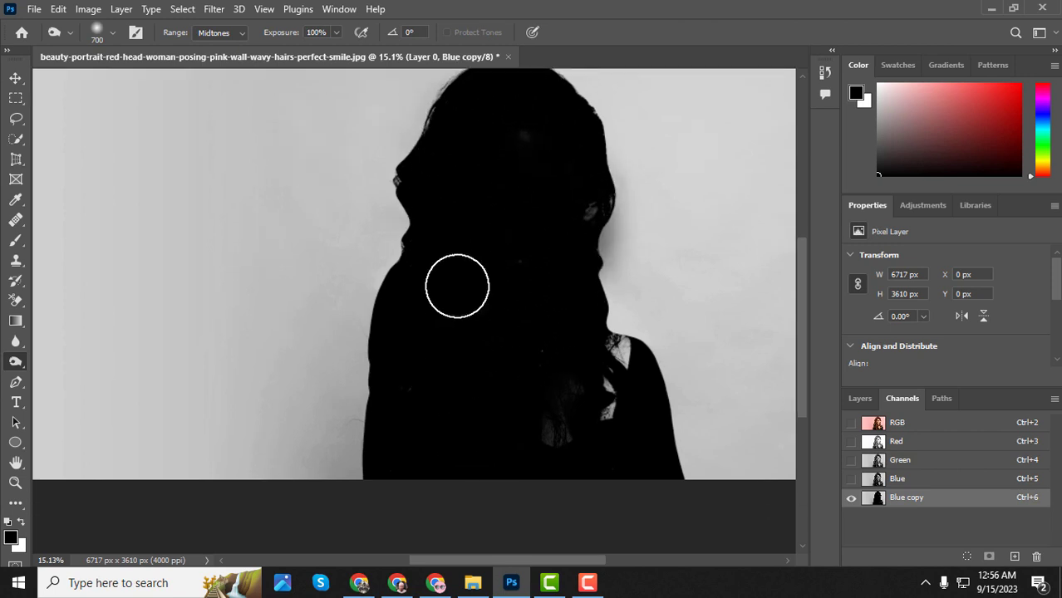
mouse_move(412, 436)
mouse_down()
mouse_move(415, 351)
mouse_move(417, 394)
mouse_move(414, 385)
mouse_move(399, 434)
mouse_move(419, 487)
mouse_move(477, 514)
mouse_move(556, 455)
mouse_move(594, 353)
mouse_move(580, 358)
mouse_move(622, 471)
mouse_move(598, 425)
mouse_move(602, 377)
mouse_move(614, 384)
mouse_move(617, 374)
mouse_move(621, 393)
mouse_move(614, 361)
mouse_move(614, 391)
mouse_move(618, 368)
mouse_move(630, 400)
mouse_move(621, 363)
mouse_move(629, 387)
mouse_move(626, 367)
mouse_move(583, 385)
mouse_move(626, 419)
mouse_move(622, 448)
mouse_move(577, 456)
mouse_move(499, 407)
mouse_move(417, 450)
mouse_move(442, 475)
mouse_move(461, 474)
mouse_move(529, 284)
mouse_move(528, 329)
mouse_move(549, 351)
mouse_move(563, 284)
mouse_up()
scroll(555, 322, up, 1)
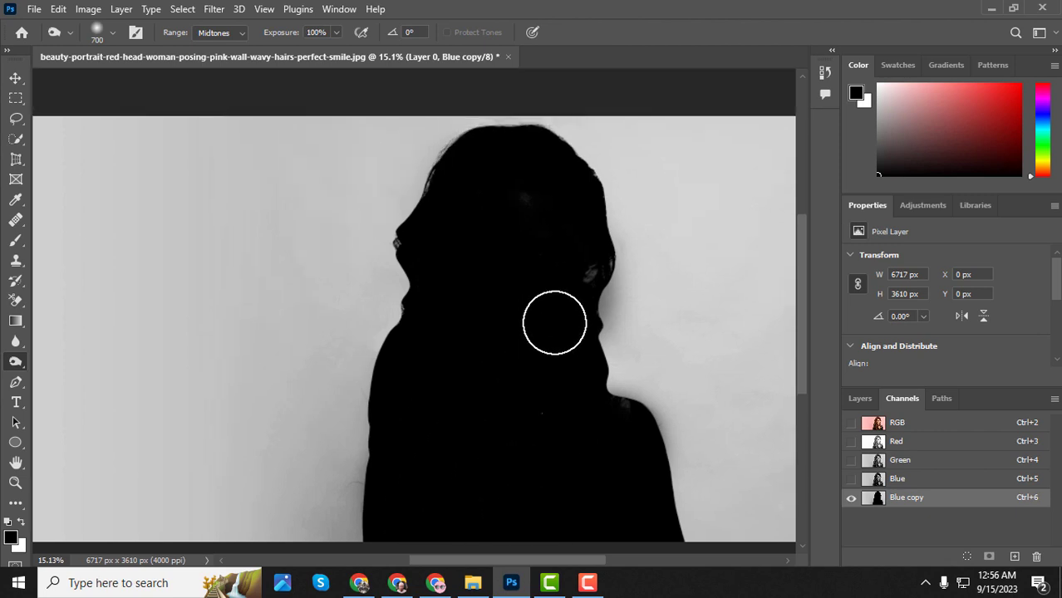
mouse_move(555, 322)
mouse_down()
mouse_move(541, 442)
mouse_move(599, 487)
mouse_move(558, 301)
mouse_move(559, 205)
mouse_up()
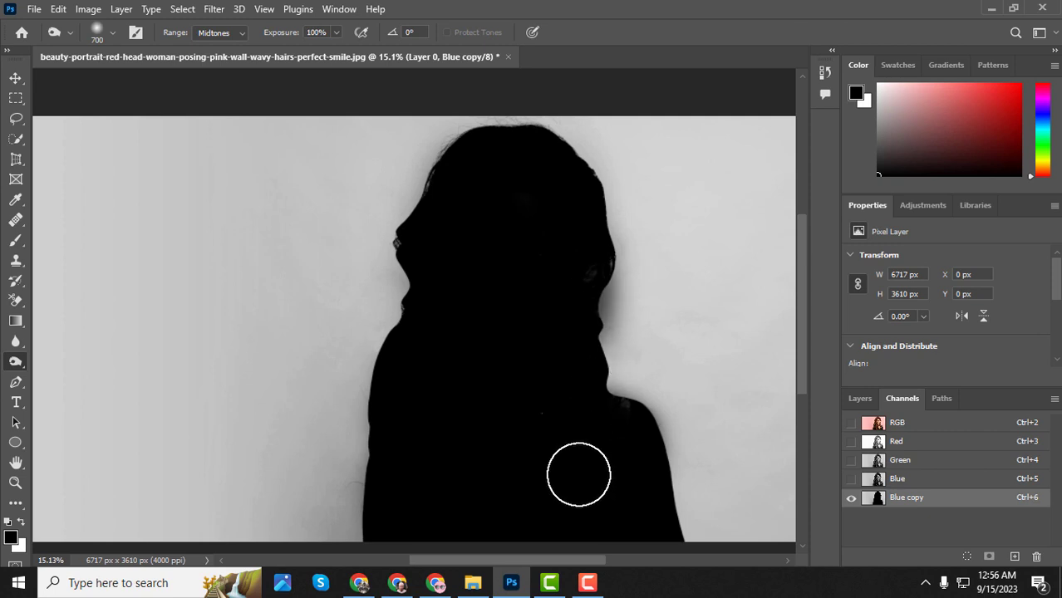
scroll(578, 474, down, 3)
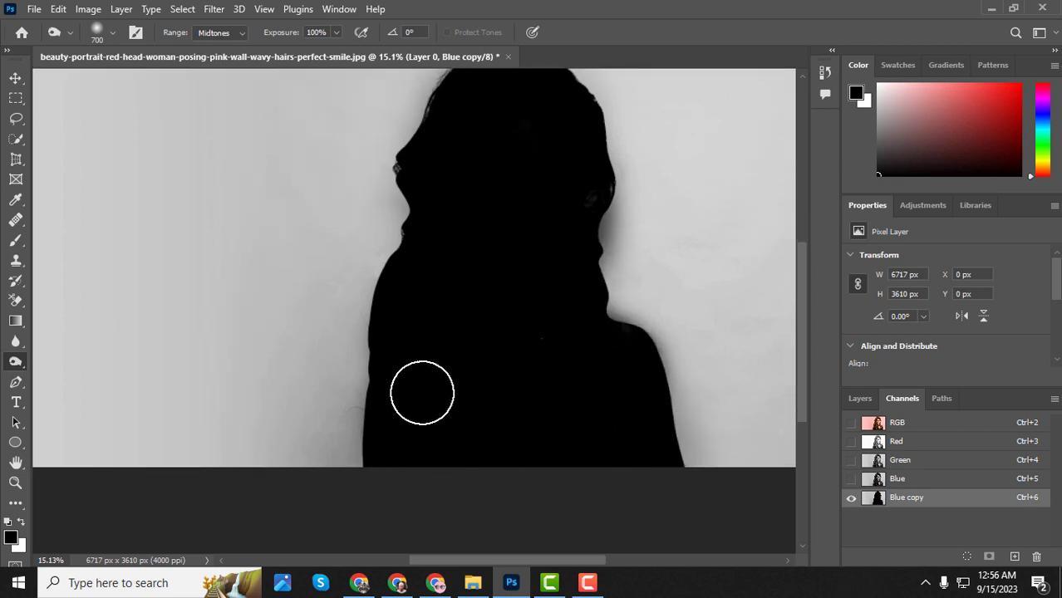
scroll(536, 314, up, 3)
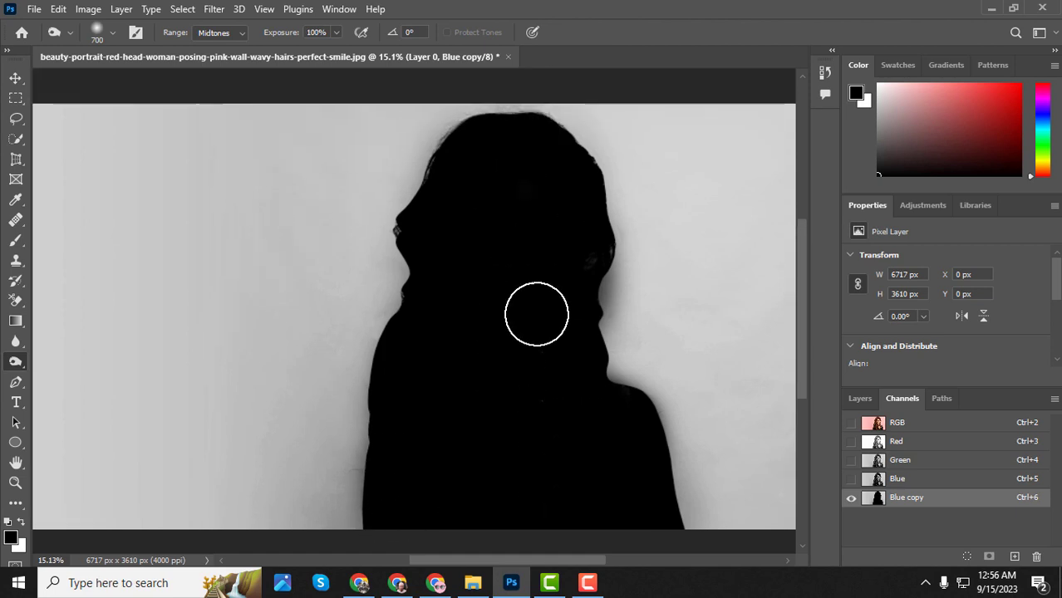
Reduce the Burn brush size to 200 for touching up the speckled outer edge of the hair
scroll(537, 314, up, 3)
scroll(419, 328, up, 5)
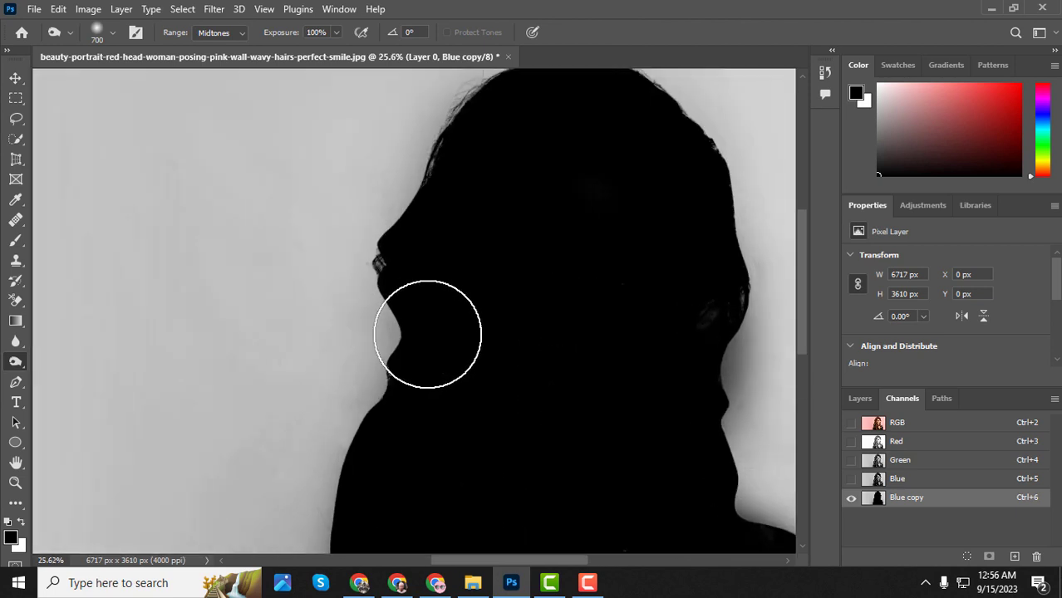
key(bracketleft)
key(bracketleft)
key(bracketleft)
key(bracketleft)
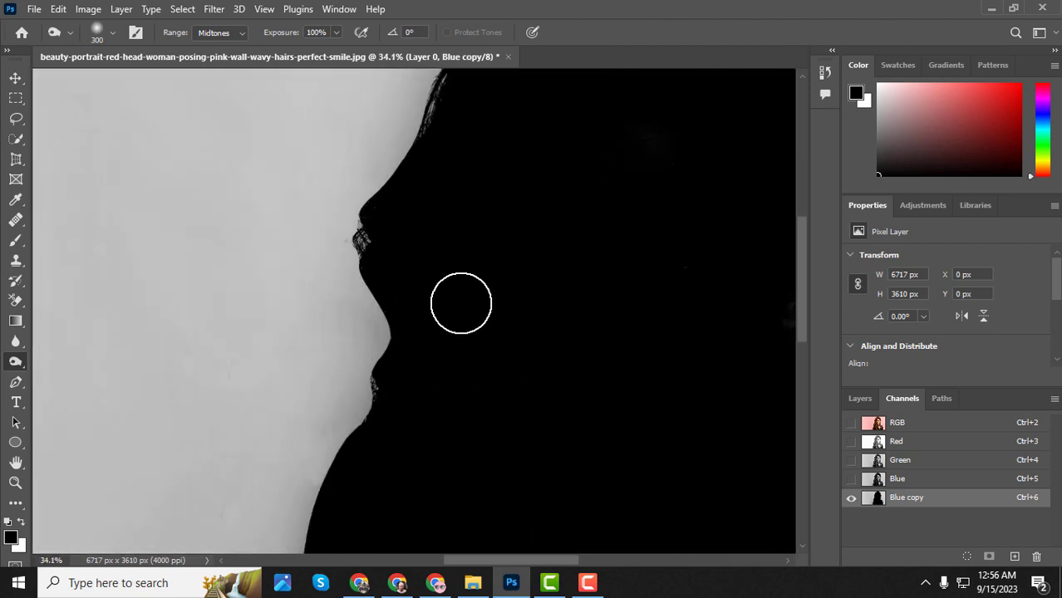
scroll(461, 303, down, 2)
key(bracketleft)
key(bracketleft)
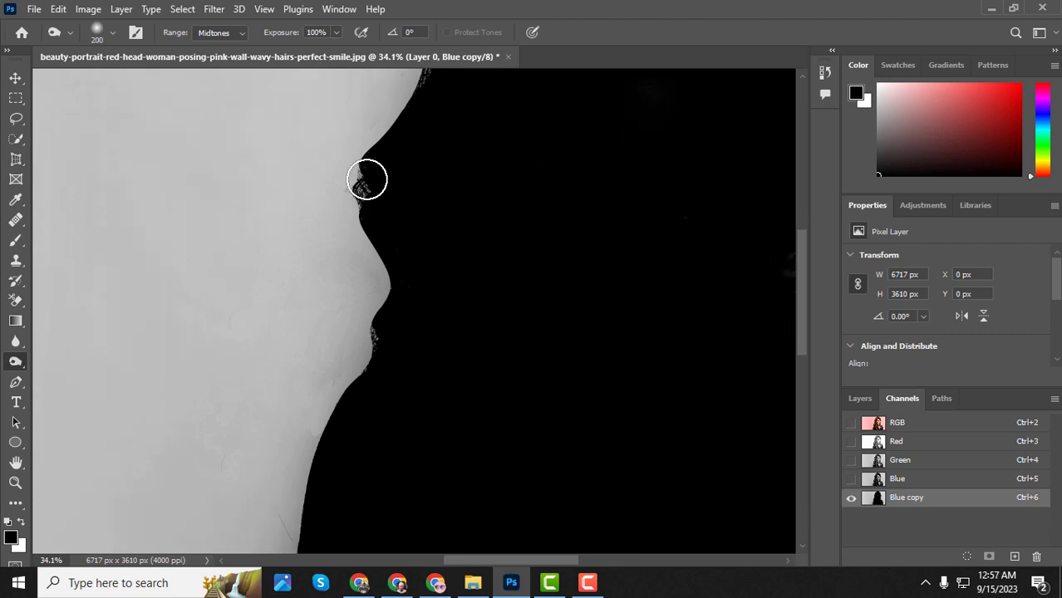
Burn over the faint light spots left inside the silhouette, across the head toward the ear
scroll(351, 382, down, 3)
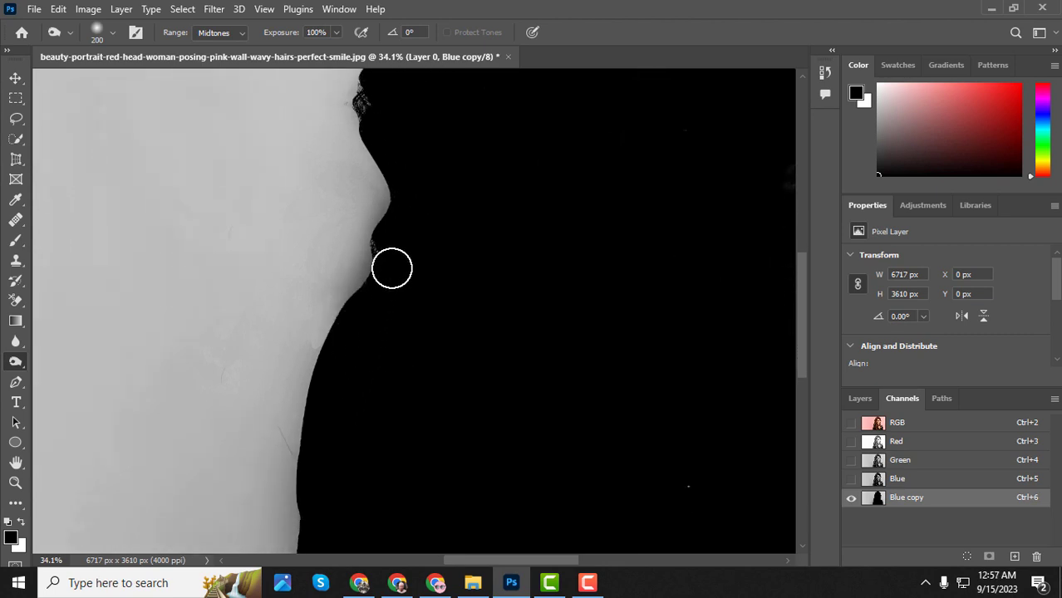
scroll(324, 474, down, 6)
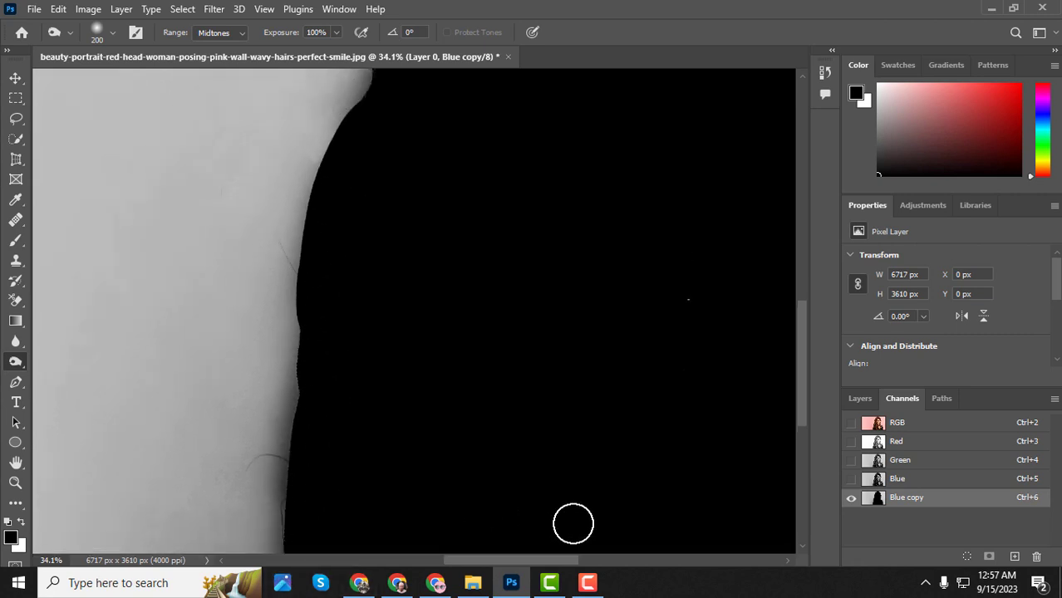
scroll(562, 495, down, 4)
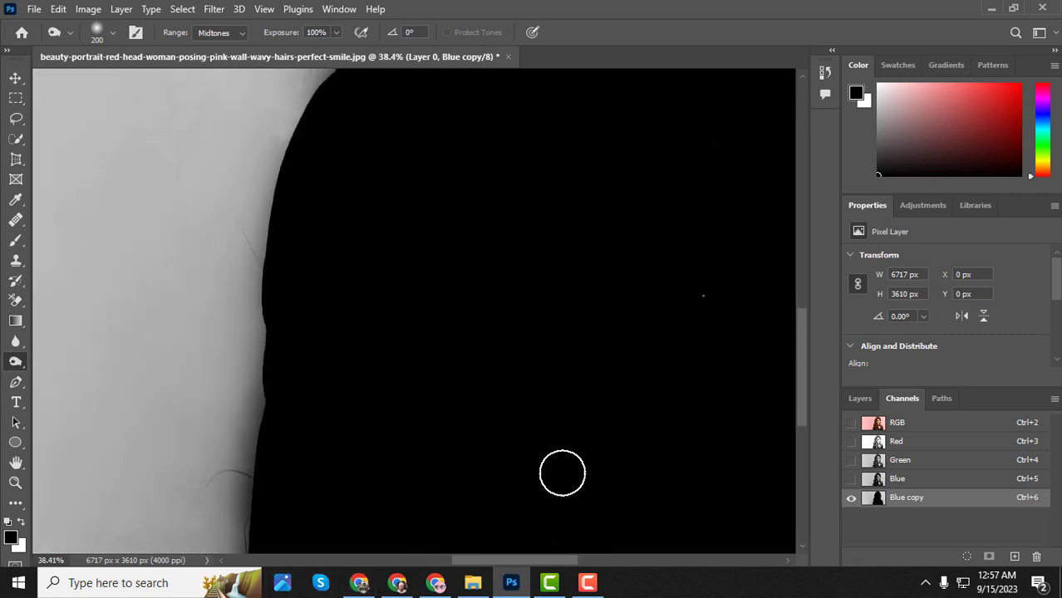
scroll(554, 471, down, 4)
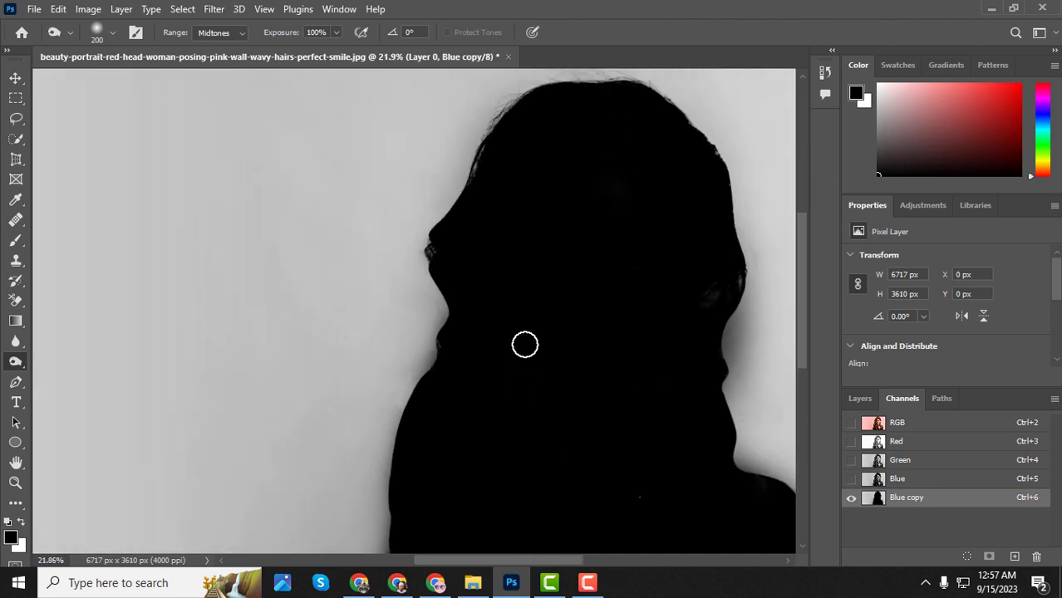
mouse_move(524, 214)
mouse_down()
mouse_move(577, 190)
mouse_move(649, 193)
mouse_move(685, 219)
mouse_move(720, 311)
mouse_up()
scroll(716, 488, down, 3)
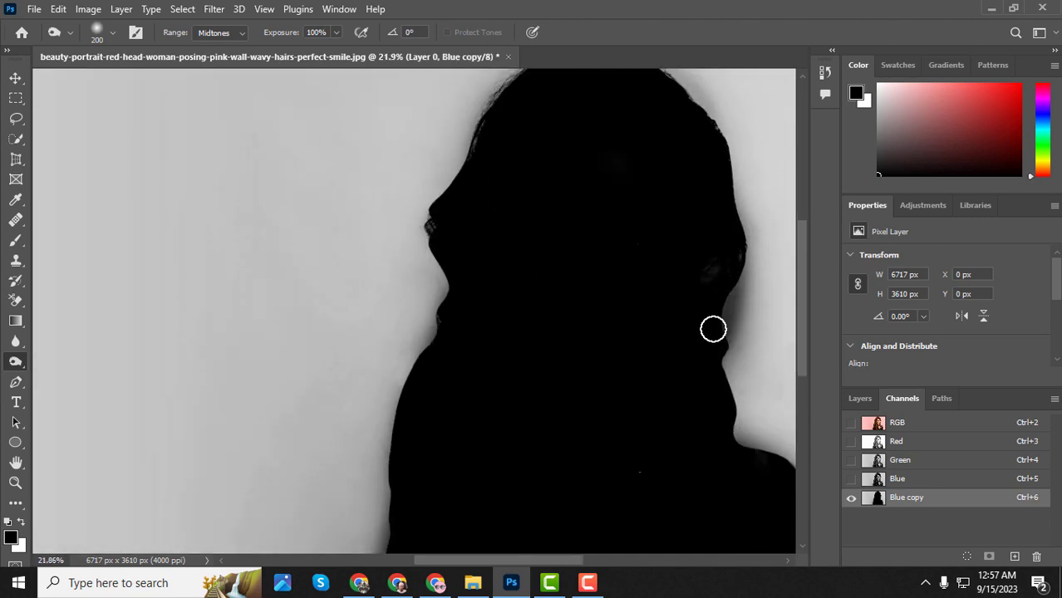
scroll(742, 466, down, 2)
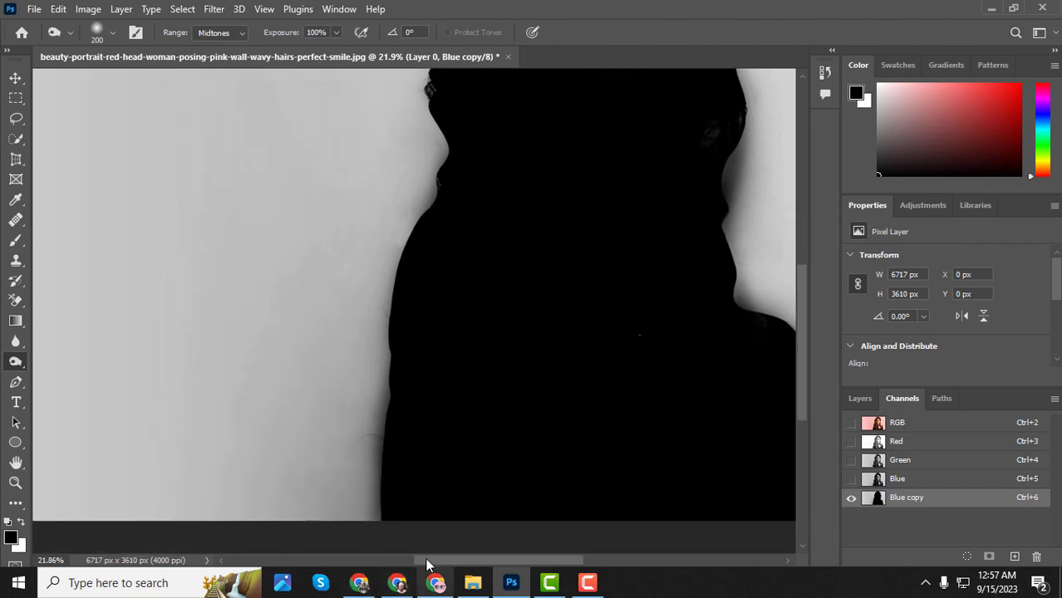
drag(426, 560, 488, 575)
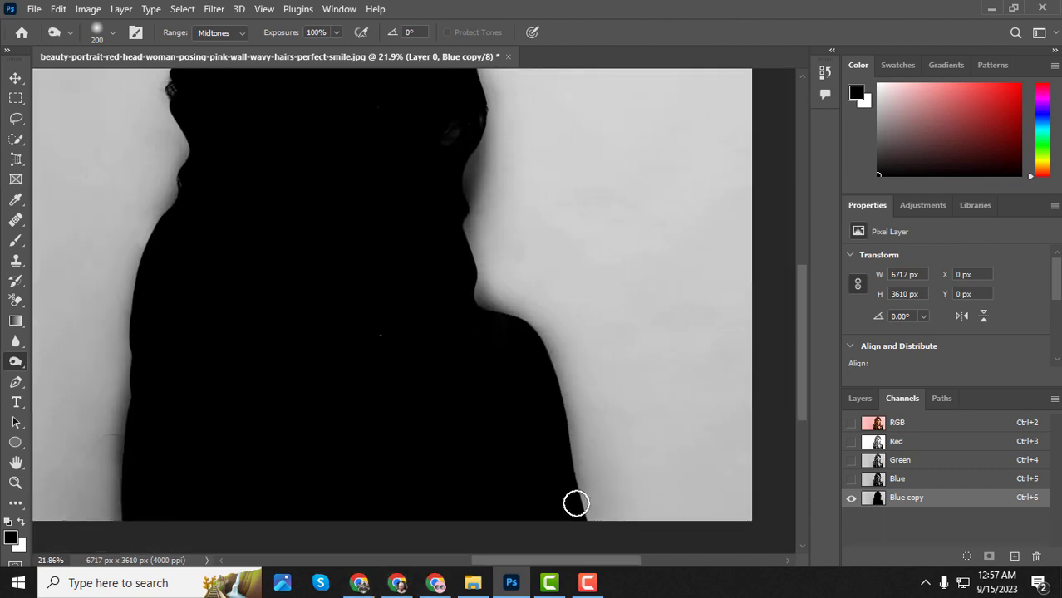
Keep the Burn tool active and set its range to Highlights
right_click(16, 366)
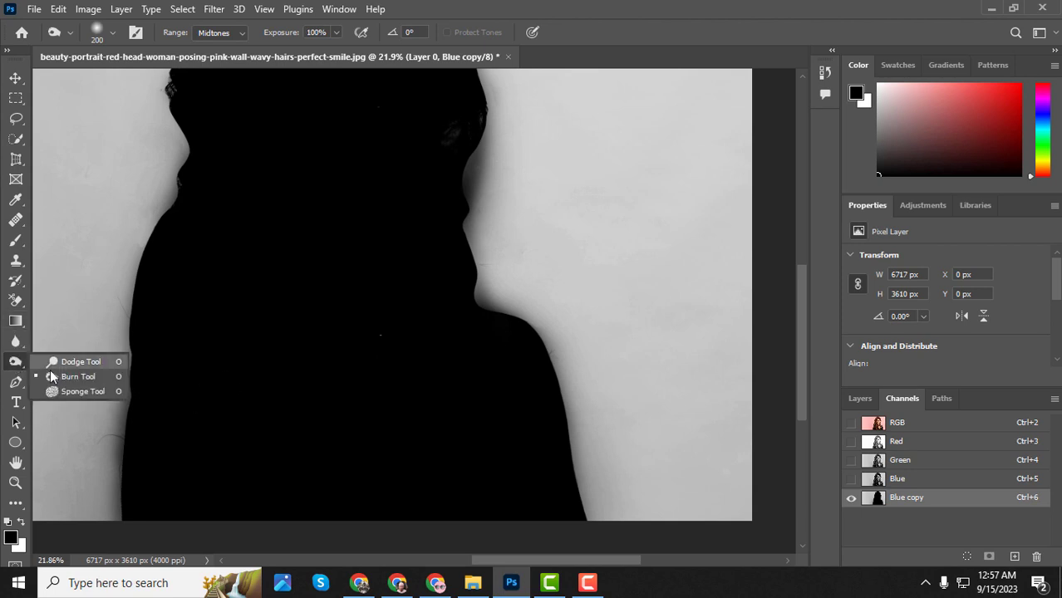
click(82, 378)
scroll(297, 173, up, 1)
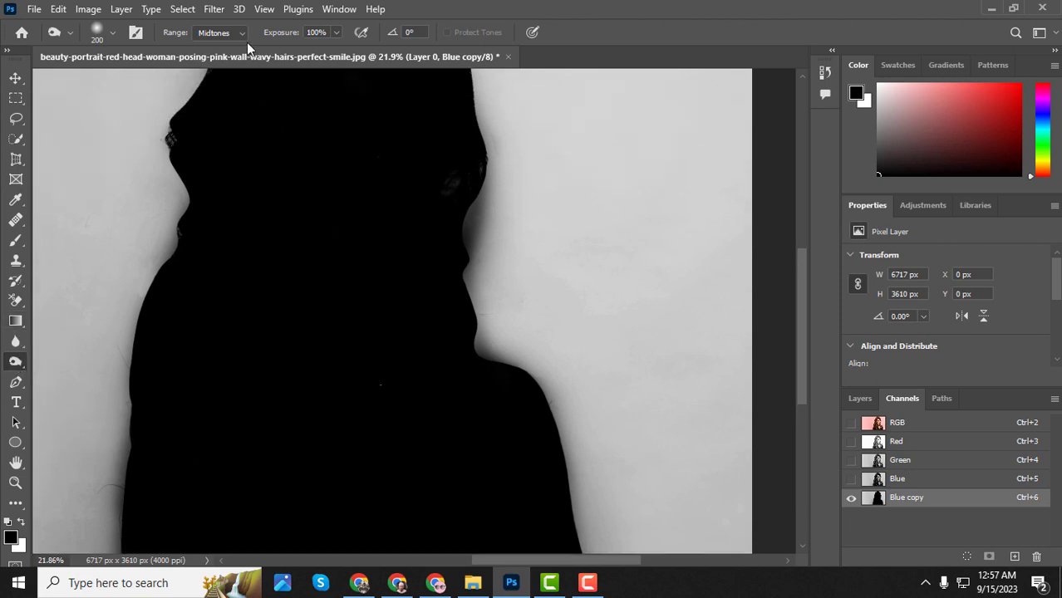
click(226, 69)
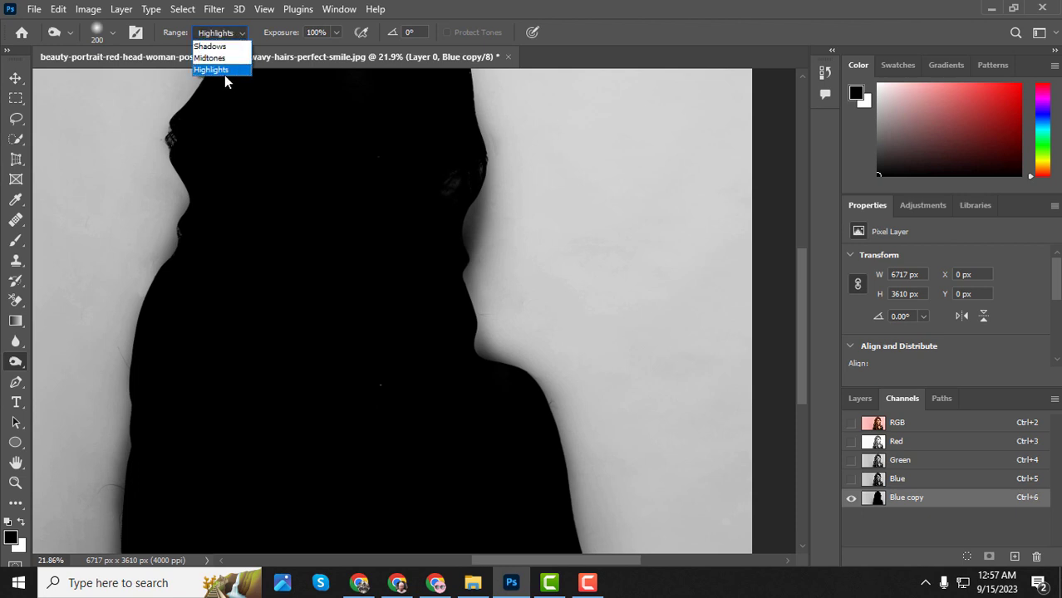
click(219, 73)
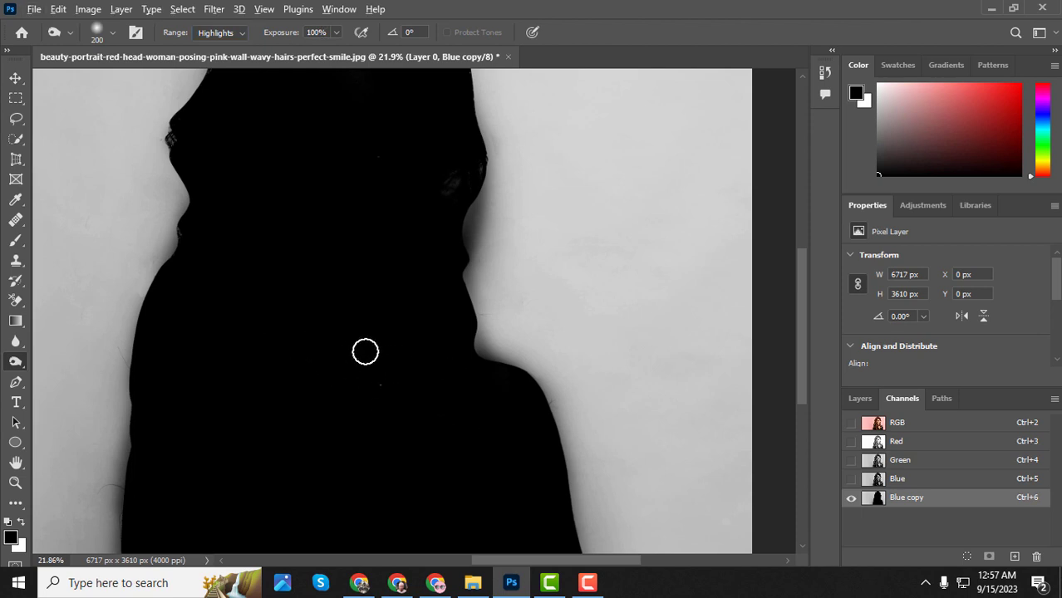
scroll(403, 355, down, 2)
scroll(532, 390, up, 1)
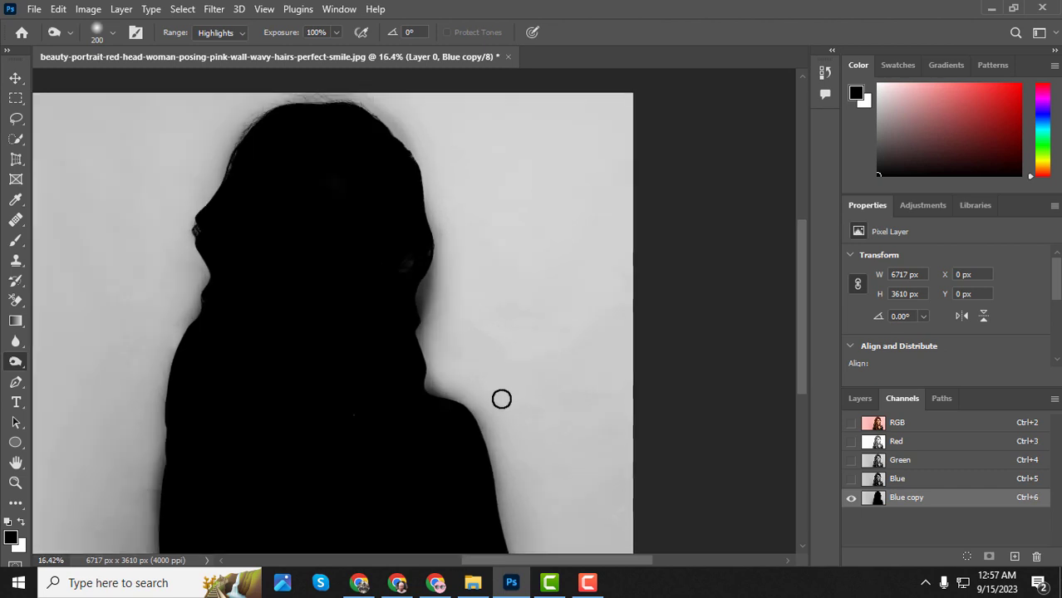
Try two diagonal Burn strokes on the grey background beside the neck and shoulder
drag(473, 301, 516, 429)
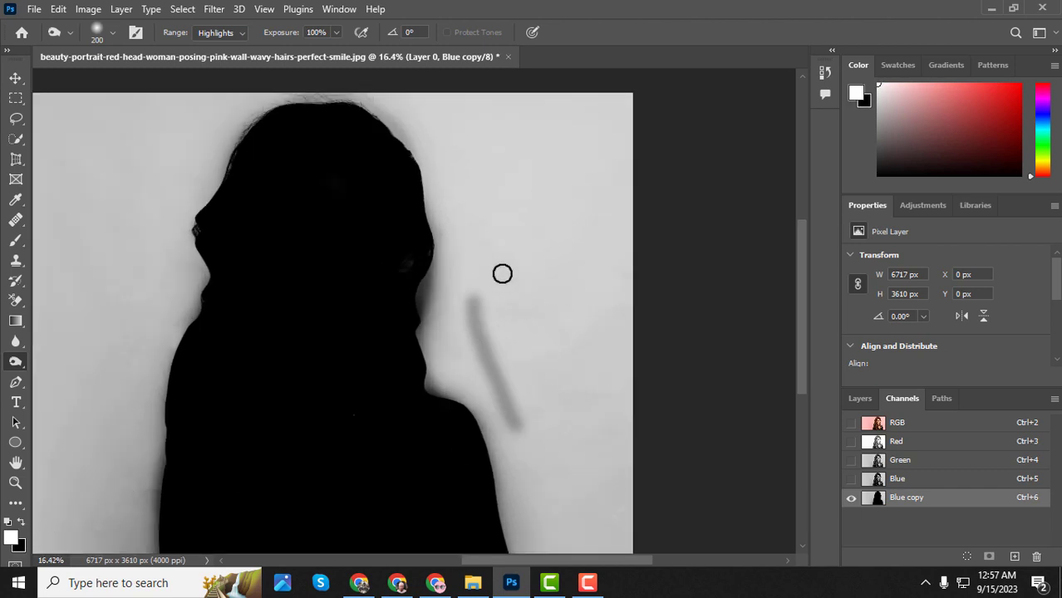
drag(502, 273, 535, 415)
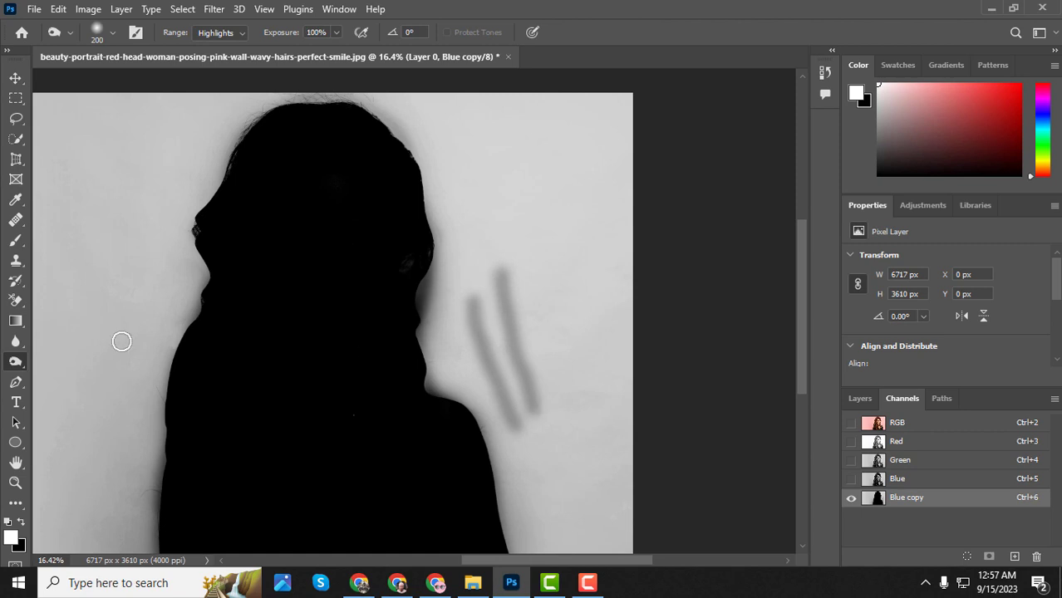
Switch to the Dodge tool and set its range to Highlights
right_click(15, 363)
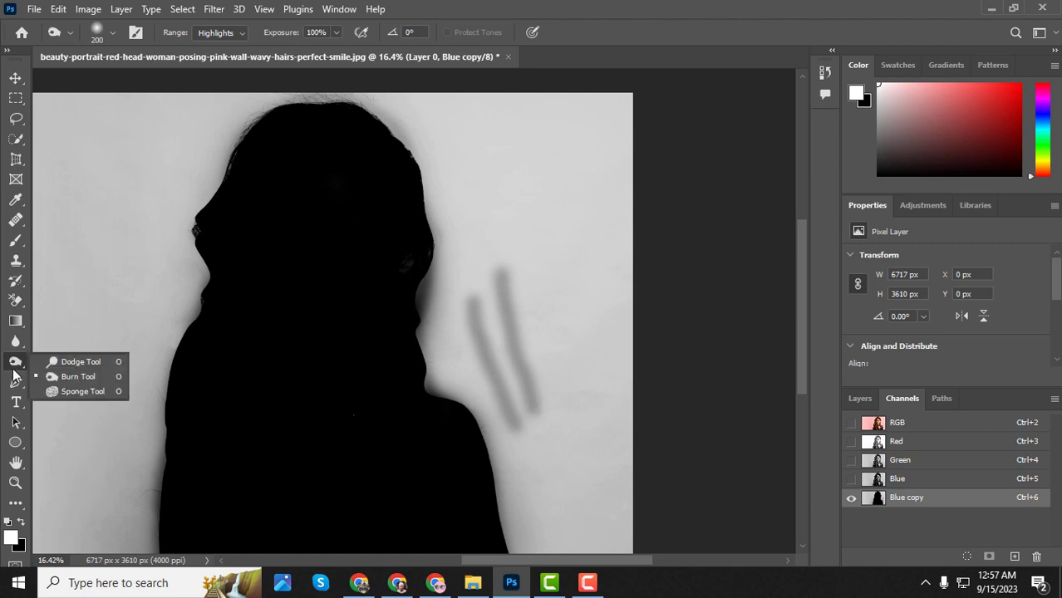
click(94, 357)
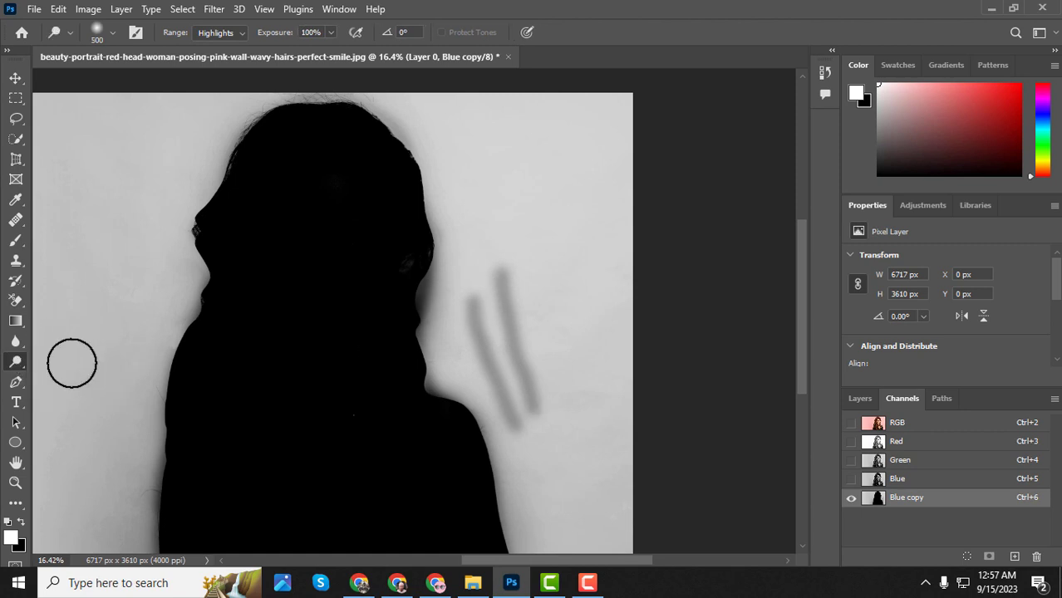
click(242, 32)
click(211, 59)
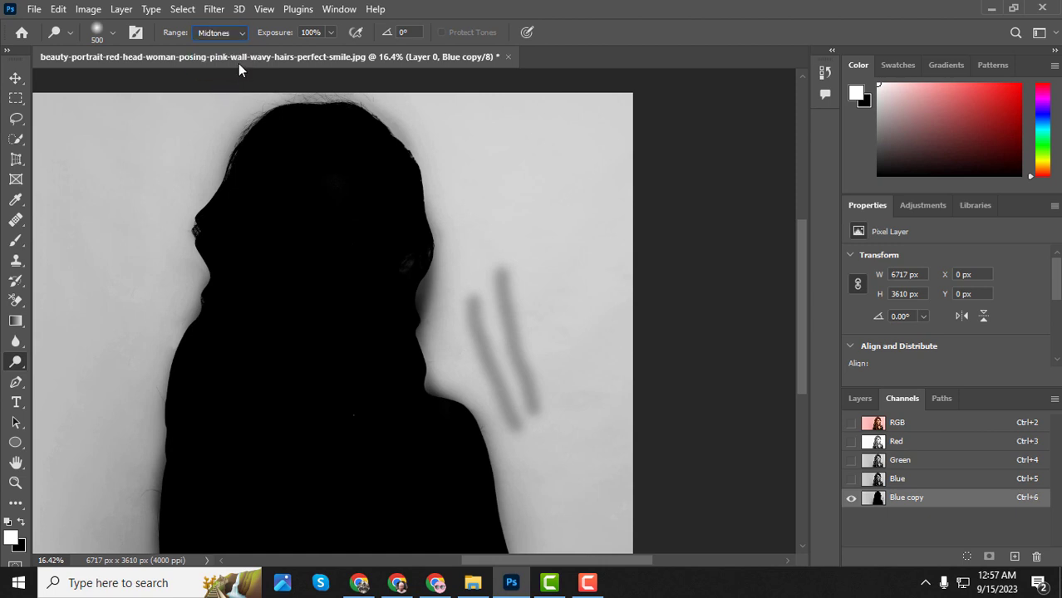
click(213, 69)
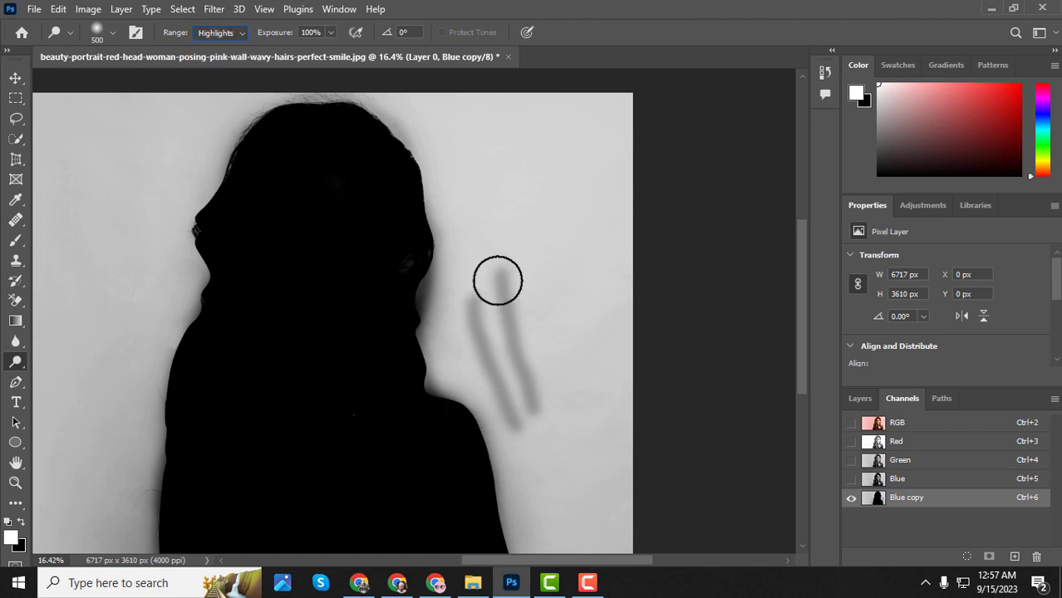
Dodge the grey background to white beside the neck and shoulder on the face side, down to the image's lower edge
mouse_move(495, 280)
mouse_down()
mouse_move(501, 394)
mouse_move(474, 290)
mouse_move(493, 397)
mouse_move(487, 329)
mouse_move(517, 403)
mouse_up()
scroll(515, 401, down, 3)
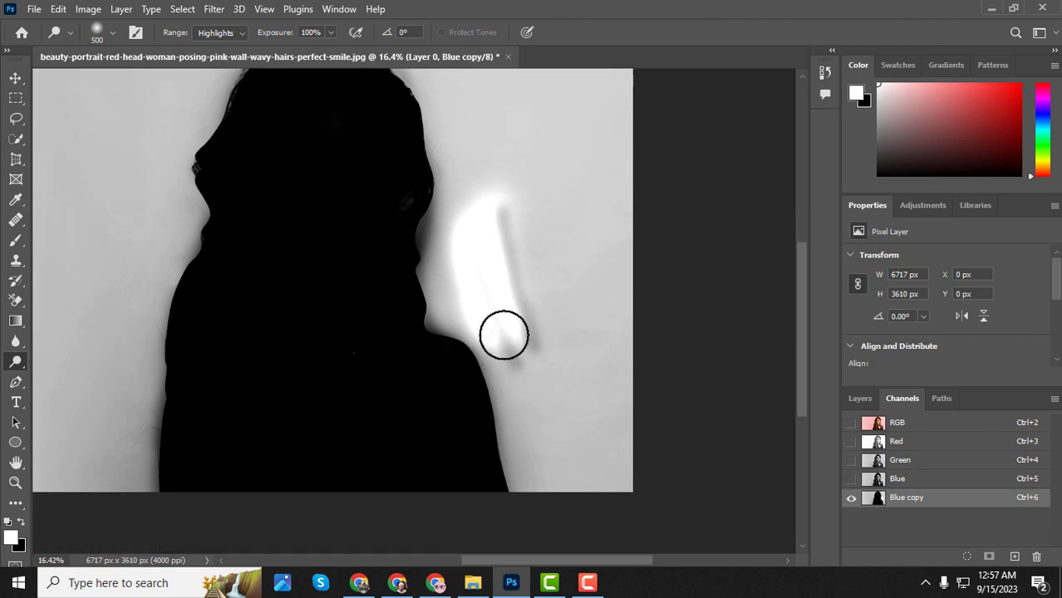
mouse_move(503, 334)
mouse_down()
mouse_move(455, 264)
mouse_move(434, 292)
mouse_move(445, 332)
mouse_move(447, 241)
mouse_move(426, 326)
mouse_move(430, 280)
mouse_move(419, 292)
mouse_move(424, 326)
mouse_move(540, 360)
mouse_up()
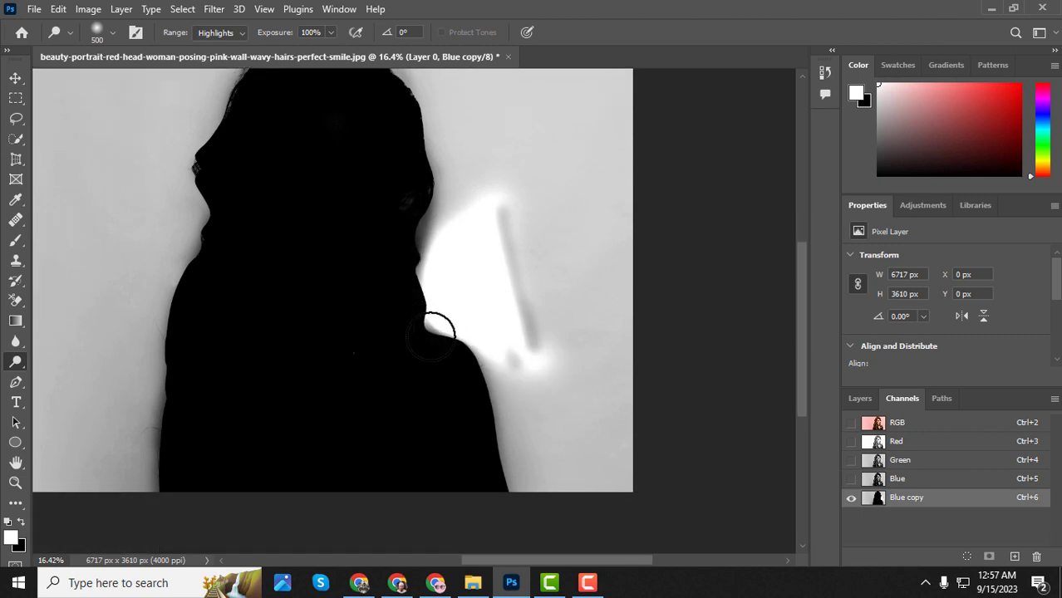
mouse_move(443, 320)
mouse_down()
mouse_move(437, 234)
mouse_move(420, 295)
mouse_move(449, 180)
mouse_up()
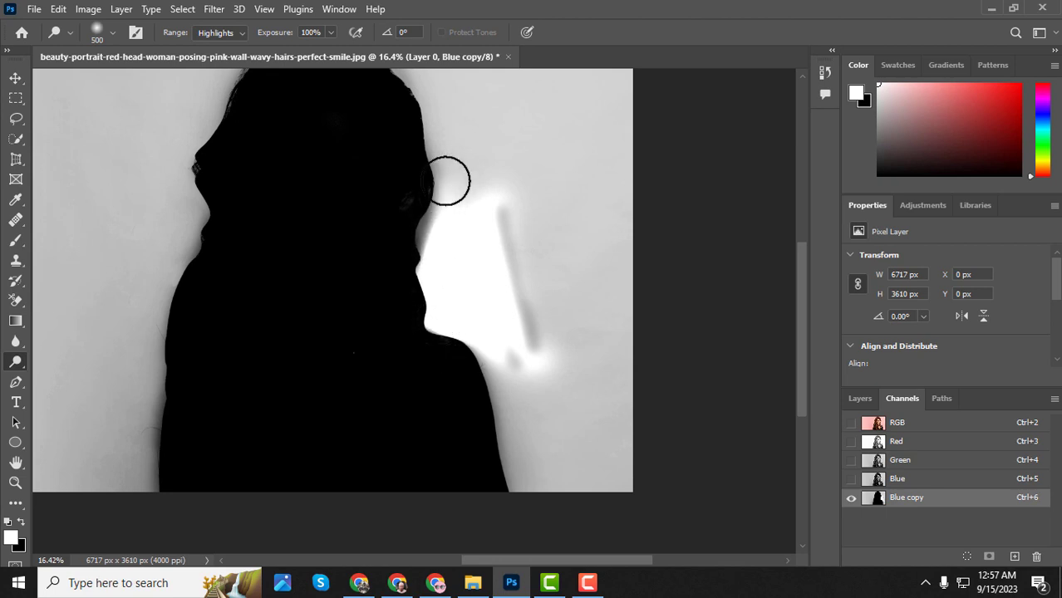
mouse_move(441, 289)
mouse_down()
mouse_move(522, 471)
mouse_move(475, 340)
mouse_move(512, 490)
mouse_move(487, 360)
mouse_move(524, 505)
mouse_move(507, 309)
mouse_move(545, 505)
mouse_up()
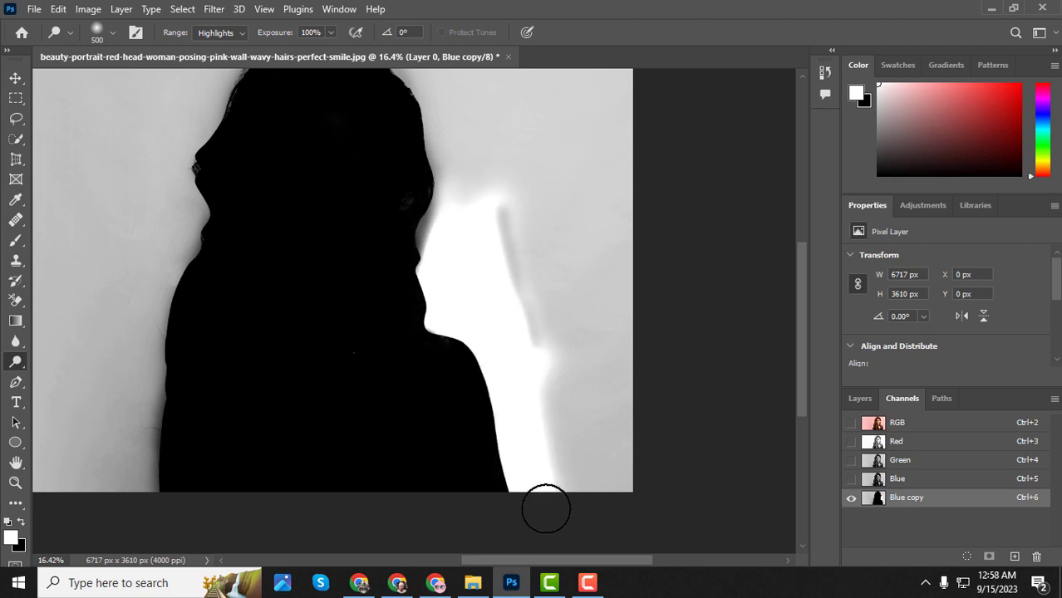
Dodge a white band around the head, from the ear side up and over the crown
scroll(465, 371, up, 1)
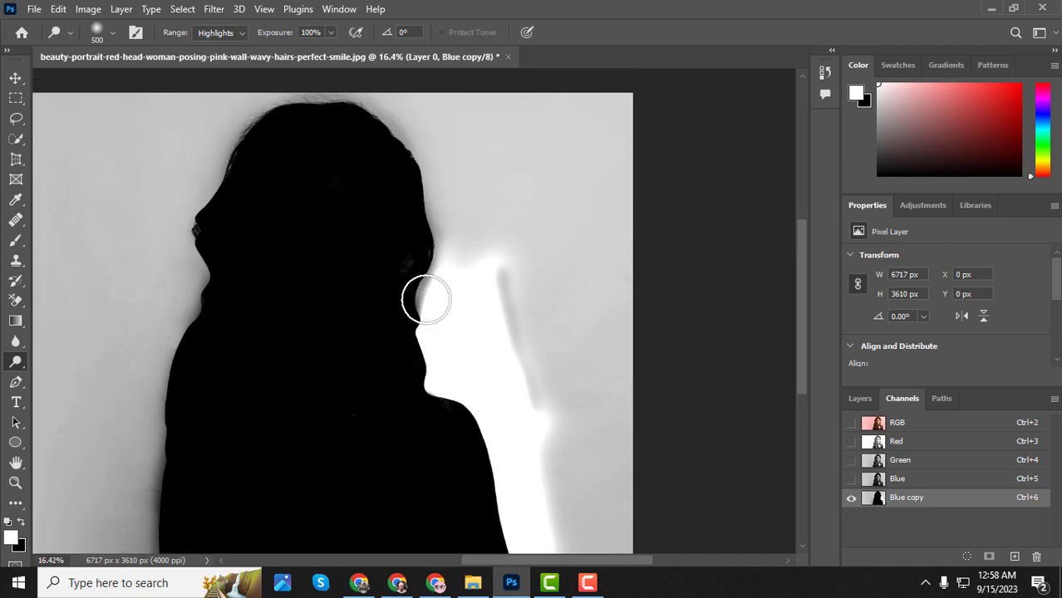
scroll(435, 344, up, 2)
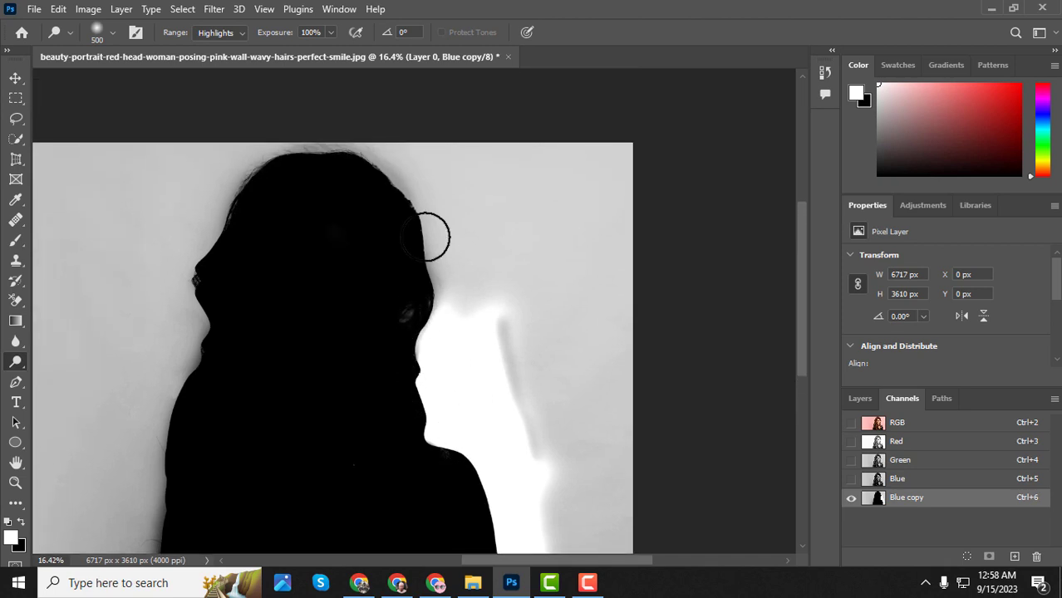
mouse_move(429, 234)
mouse_down()
mouse_move(487, 378)
mouse_move(459, 190)
mouse_up()
scroll(460, 190, up, 3)
mouse_move(460, 272)
mouse_down()
mouse_move(425, 268)
mouse_move(404, 243)
mouse_move(451, 412)
mouse_move(407, 231)
mouse_move(433, 336)
mouse_move(335, 222)
mouse_move(400, 234)
mouse_move(229, 217)
mouse_move(322, 231)
mouse_move(351, 222)
mouse_move(279, 229)
mouse_move(168, 311)
mouse_move(175, 321)
mouse_move(252, 211)
mouse_move(188, 346)
mouse_move(221, 245)
mouse_move(193, 352)
mouse_move(200, 270)
mouse_move(272, 244)
mouse_up()
Continue dodging the white band down the long-hair side of the silhouette to the image's lower edge
scroll(154, 268, down, 3)
mouse_move(153, 267)
mouse_down()
mouse_move(179, 370)
mouse_move(203, 291)
mouse_move(184, 367)
mouse_up()
scroll(166, 325, down, 3)
mouse_move(196, 243)
mouse_down()
mouse_move(191, 329)
mouse_move(204, 254)
mouse_move(136, 445)
mouse_up()
scroll(135, 445, down, 3)
mouse_move(199, 203)
mouse_down()
mouse_move(168, 200)
mouse_move(132, 416)
mouse_move(160, 462)
mouse_move(158, 311)
mouse_move(161, 476)
mouse_move(148, 366)
mouse_move(166, 486)
mouse_move(141, 341)
mouse_move(165, 472)
mouse_move(152, 332)
mouse_move(167, 446)
mouse_move(151, 396)
mouse_move(160, 453)
mouse_move(151, 402)
mouse_move(158, 370)
mouse_move(131, 443)
mouse_up()
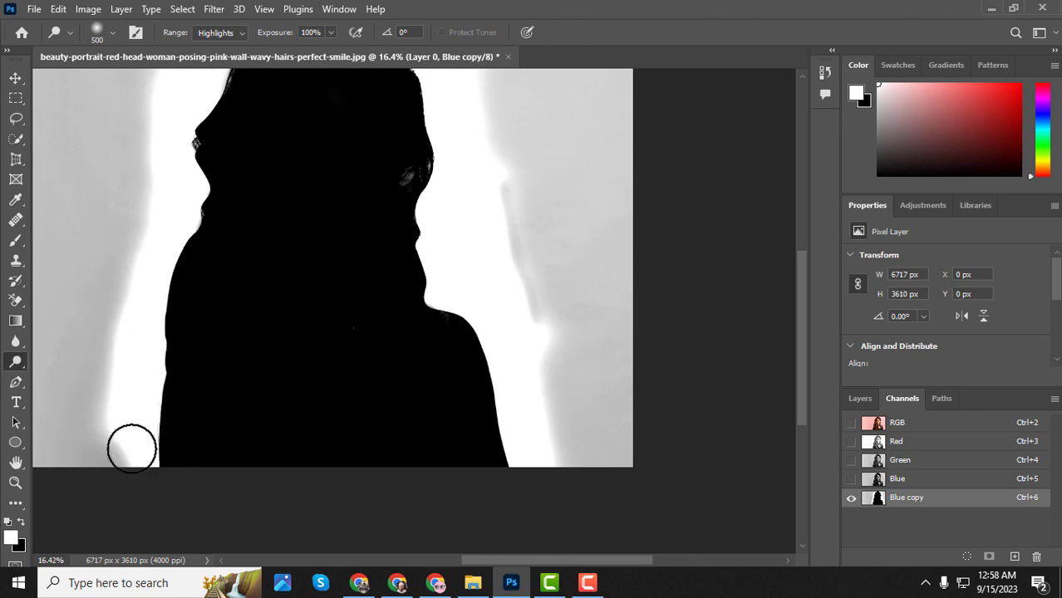
Enlarge the Dodge brush to 1400 and whiten all the remaining grey background around the silhouette
scroll(240, 303, down, 4)
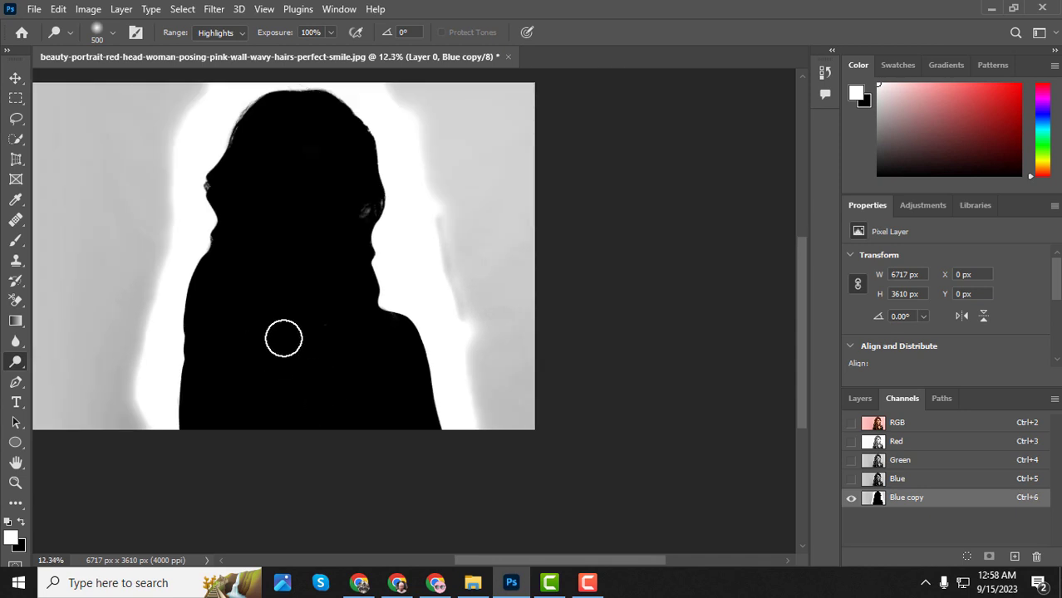
scroll(512, 555, up, 1)
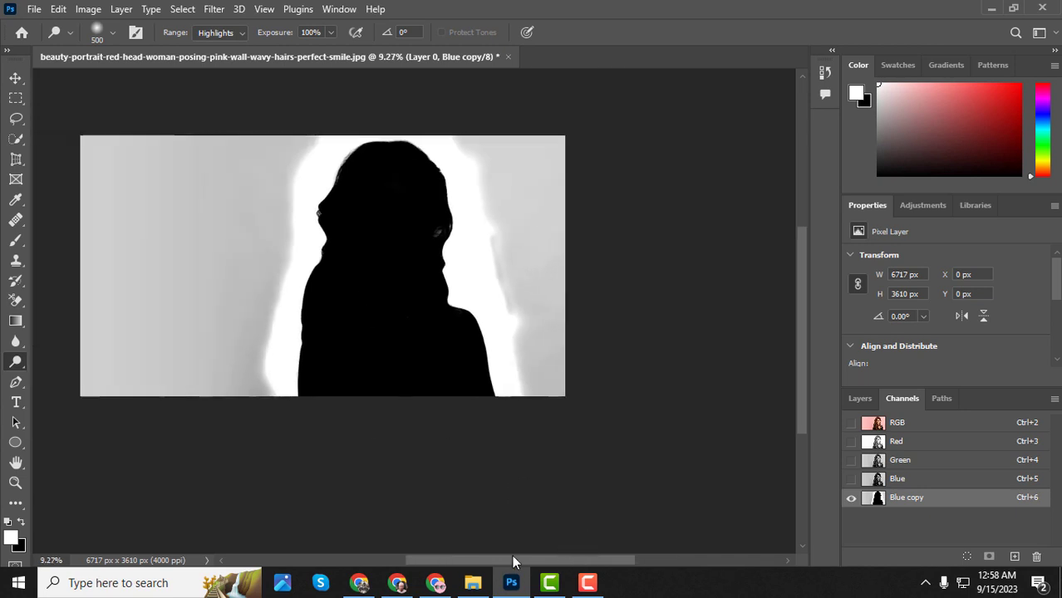
scroll(500, 303, up, 2)
scroll(506, 306, up, 2)
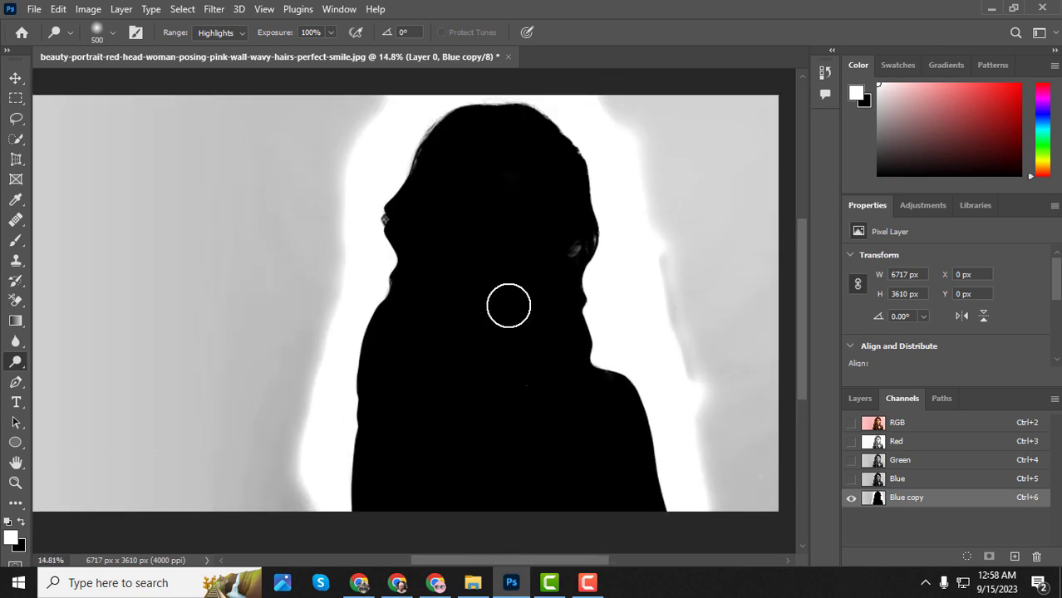
key(bracketright)
key(bracketright)
key(bracketright)
key(bracketright)
key(bracketright)
key(bracketright)
key(bracketright)
key(bracketright)
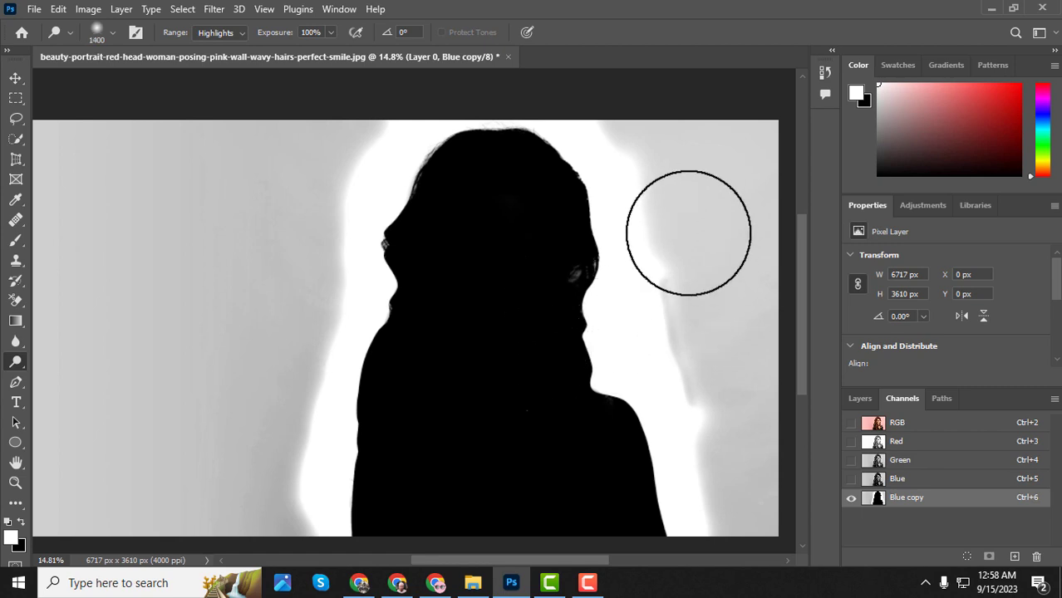
mouse_move(687, 230)
mouse_down()
mouse_move(733, 514)
mouse_move(713, 286)
mouse_move(762, 262)
mouse_up()
mouse_move(751, 203)
mouse_down()
mouse_move(701, 134)
mouse_move(679, 157)
mouse_move(652, 119)
mouse_move(620, 110)
mouse_move(756, 119)
mouse_move(778, 222)
mouse_move(742, 174)
mouse_move(388, 109)
mouse_move(209, 140)
mouse_move(6, 154)
mouse_move(15, 292)
mouse_move(64, 542)
mouse_move(90, 64)
mouse_move(162, 424)
mouse_move(251, 176)
mouse_move(230, 533)
mouse_move(298, 283)
mouse_move(312, 177)
mouse_move(313, 261)
mouse_move(264, 570)
mouse_move(277, 535)
mouse_move(139, 489)
mouse_move(60, 511)
mouse_move(167, 549)
mouse_move(121, 443)
mouse_move(94, 104)
mouse_up()
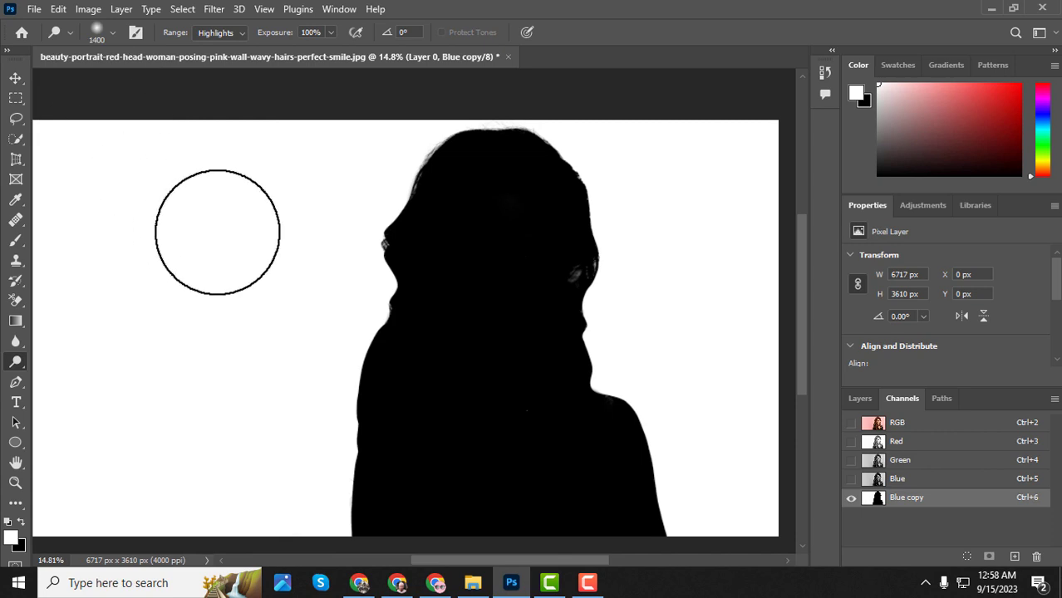
Load the Blue copy channel as a selection and switch back to the RGB composite channel
scroll(208, 225, down, 2)
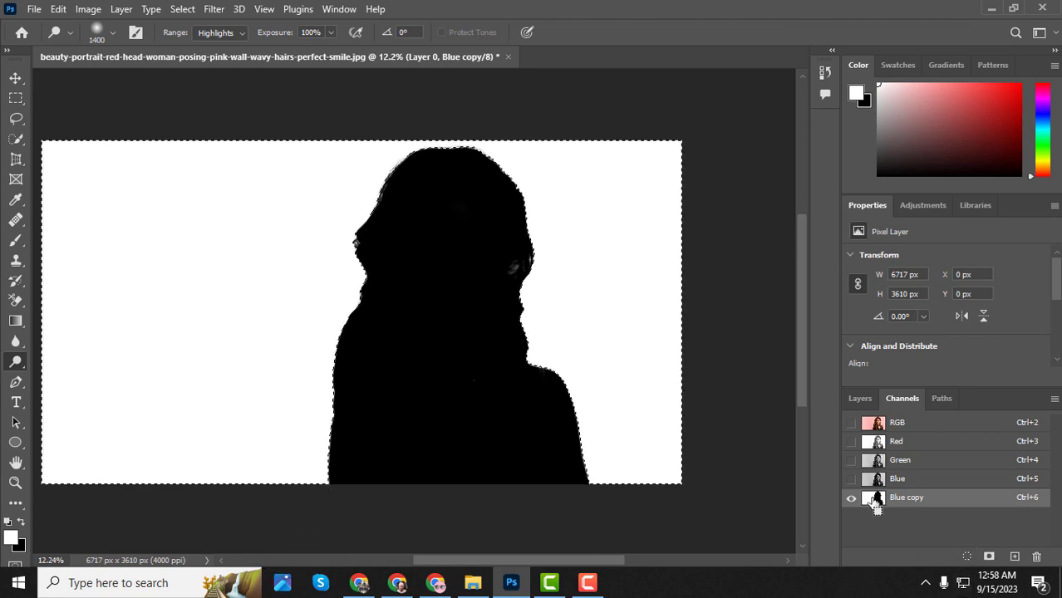
click(896, 423)
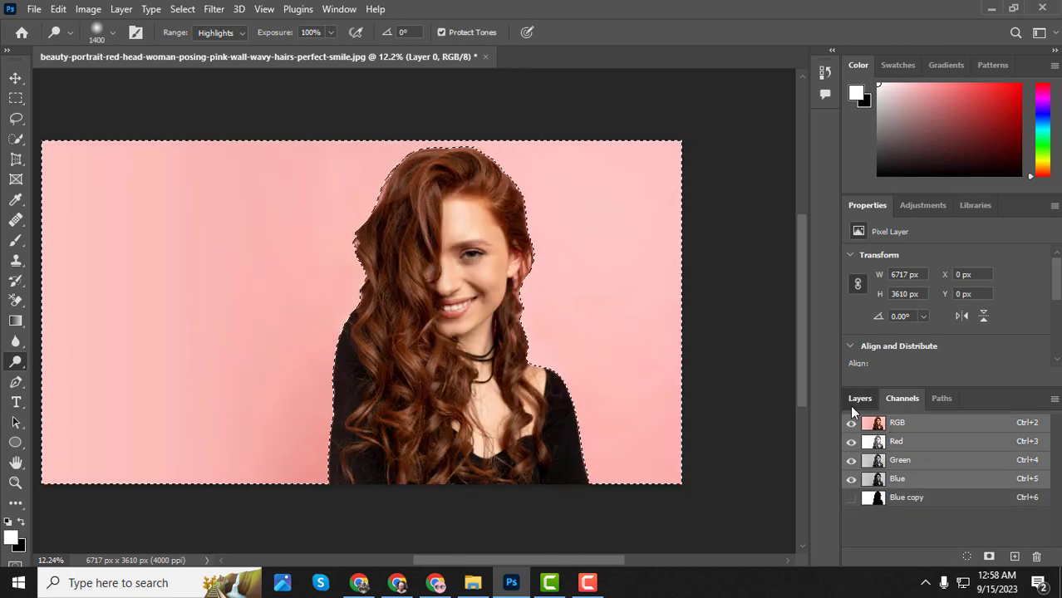
Delete the selected pink background from Layer 0, switch to the Move tool and clear the selection
click(853, 402)
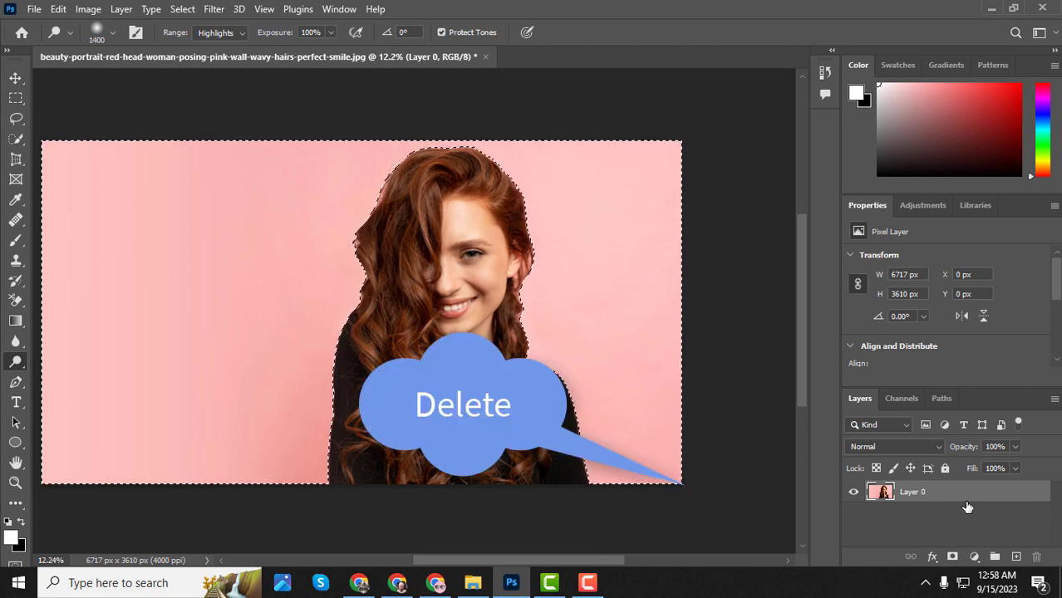
key(Delete)
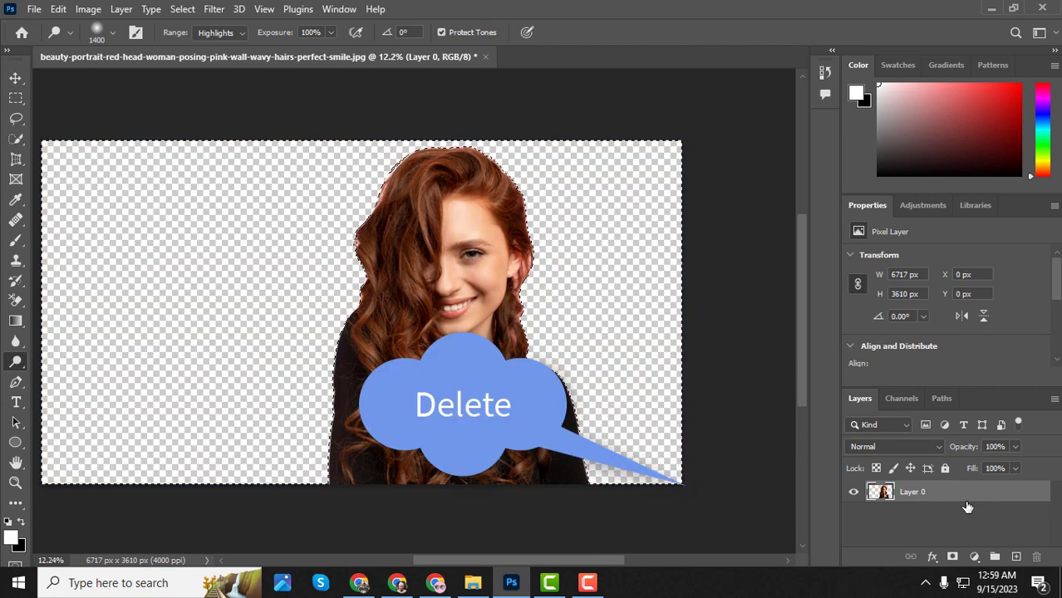
click(16, 77)
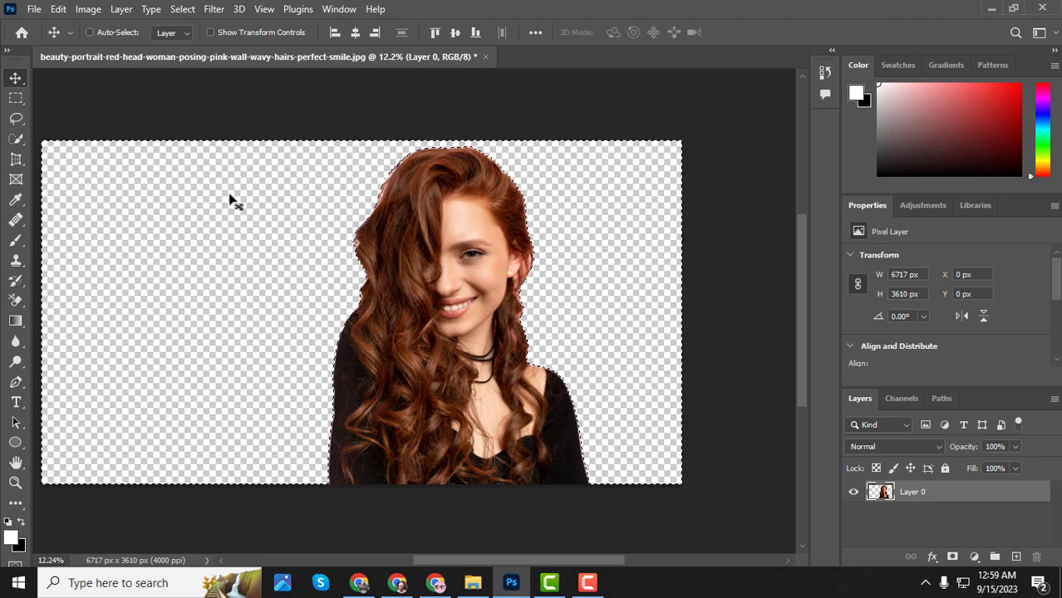
key(ctrl+d)
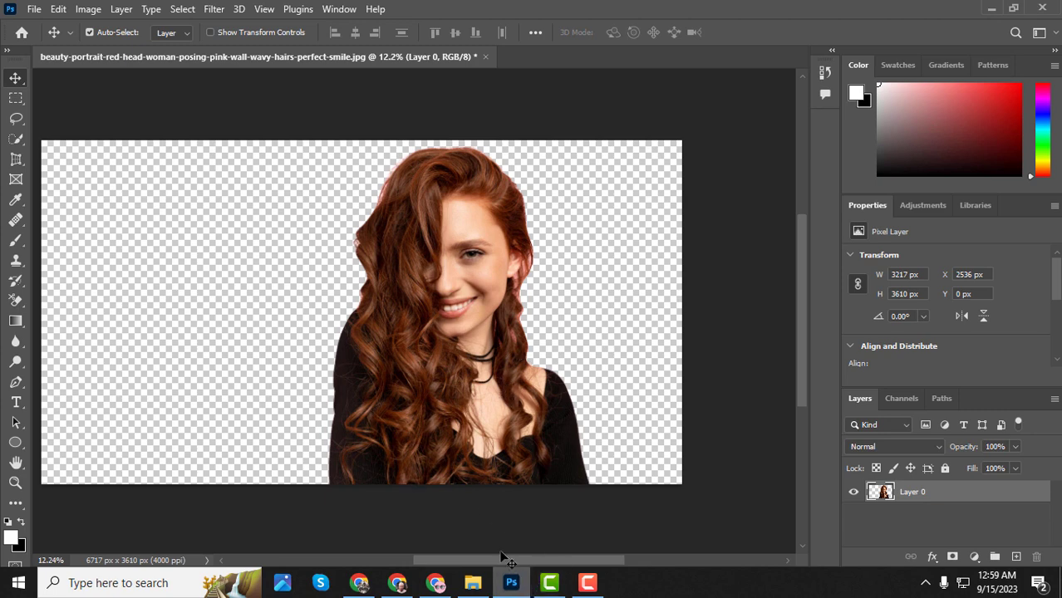
drag(500, 558, 495, 559)
scroll(471, 425, up, 1)
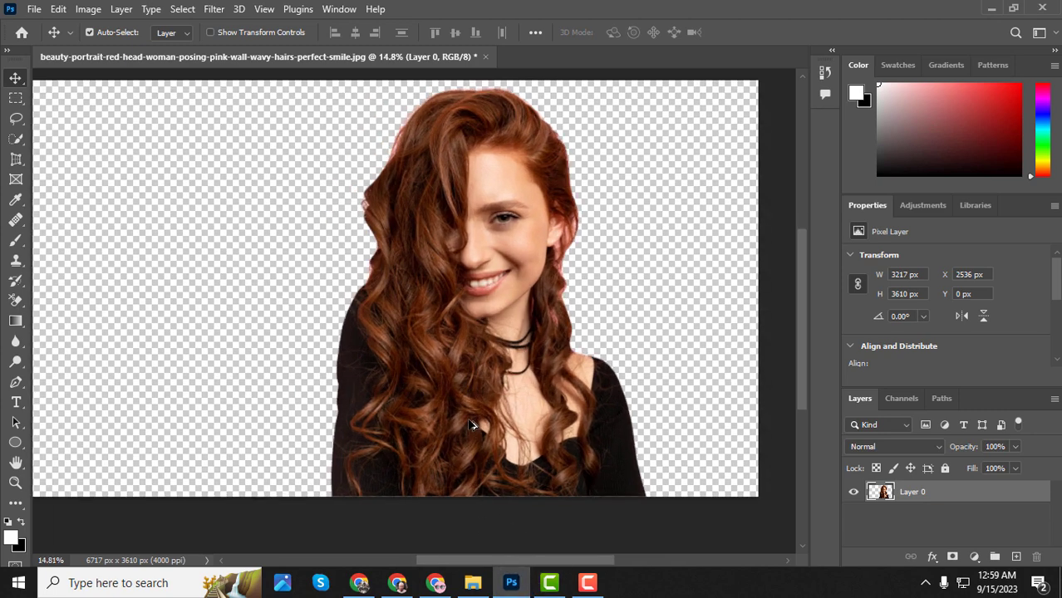
scroll(455, 357, up, 1)
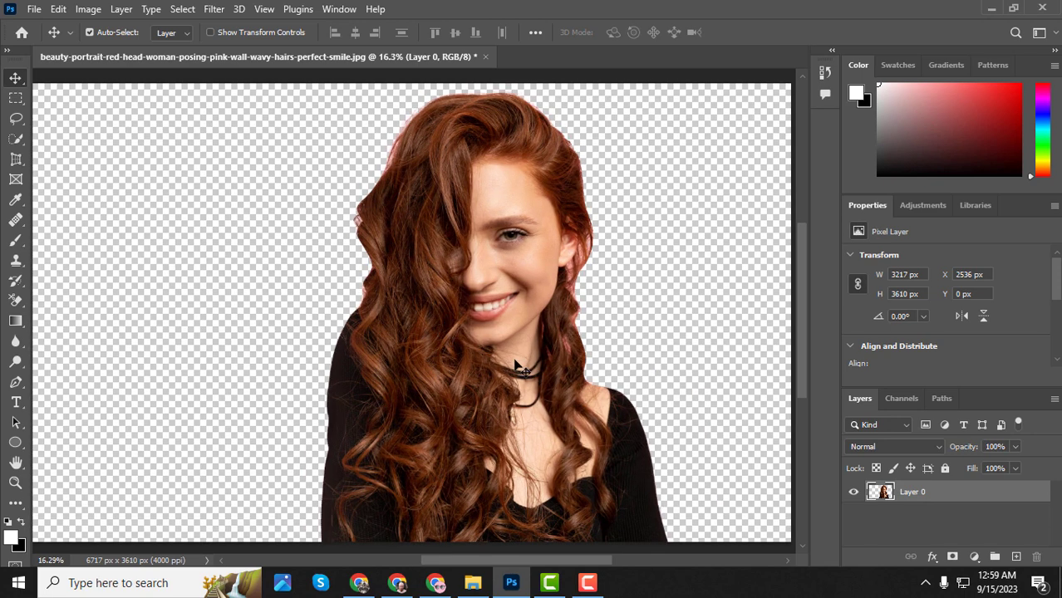